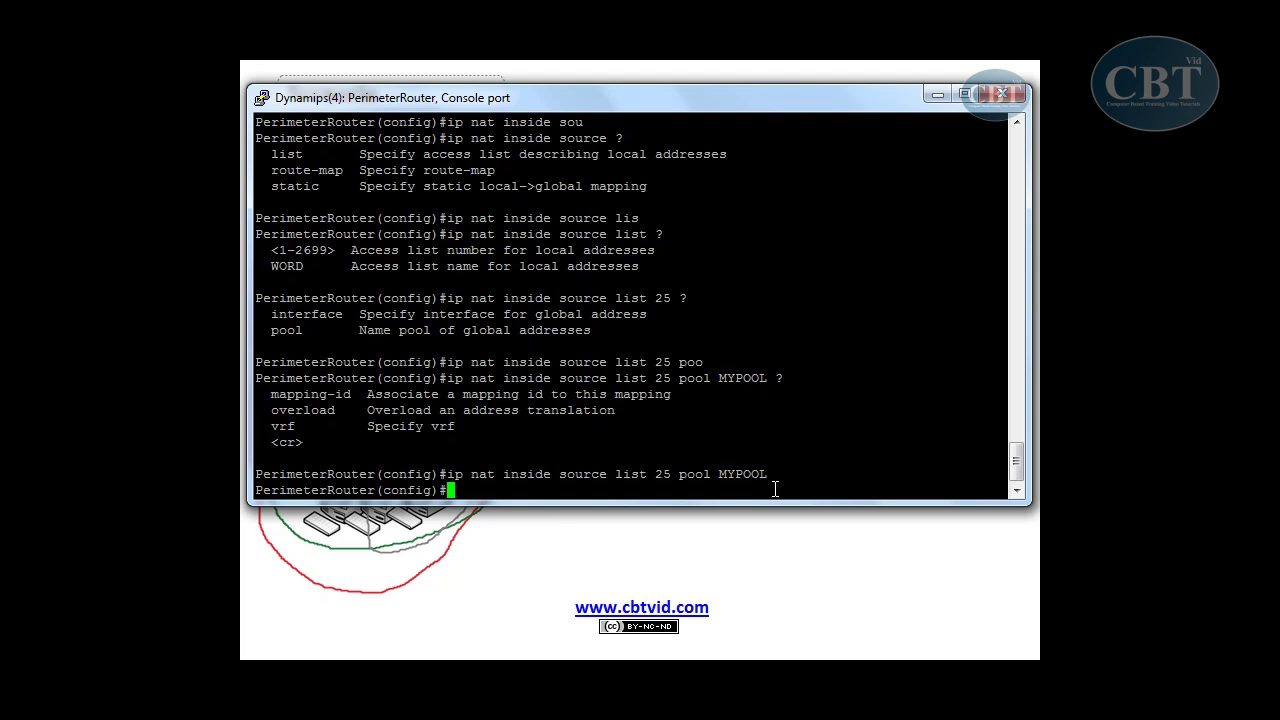
# Repeat the ping to 200.100.10.2 from the PCinLocalLAN console
pyautogui.click(932, 97)
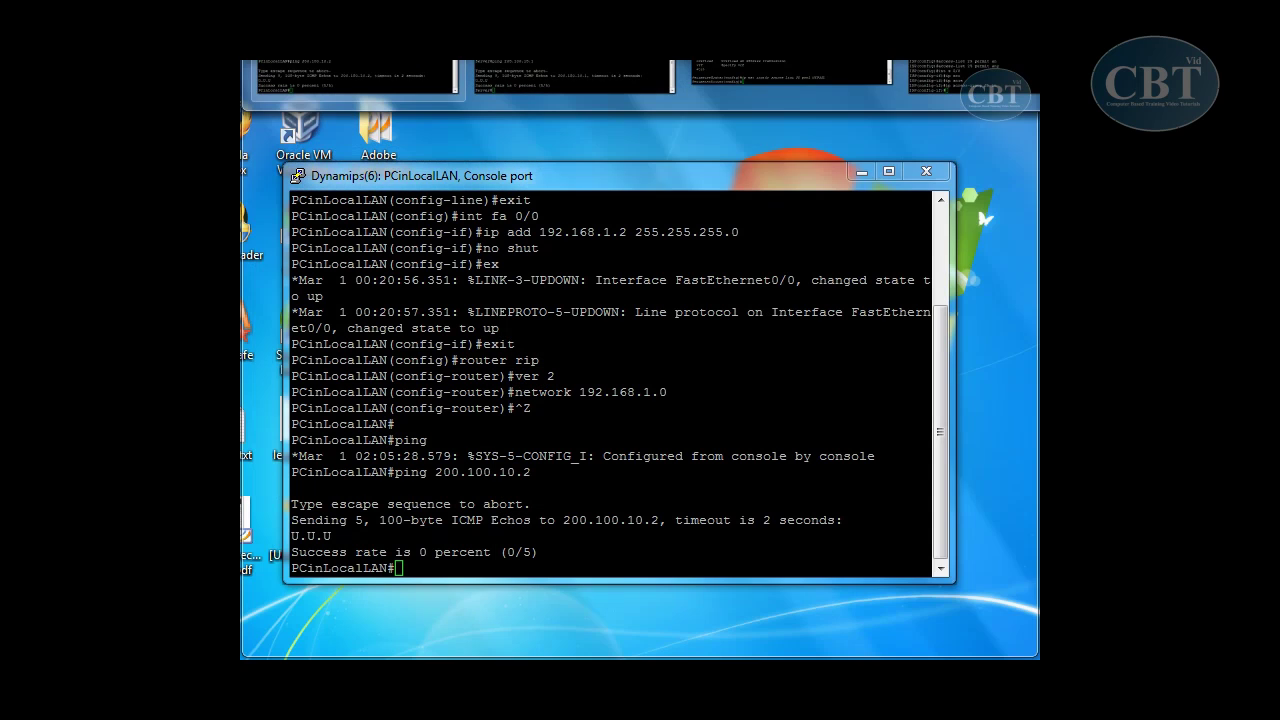
pyautogui.click(570, 66)
pyautogui.press('Up')
pyautogui.press('Return')
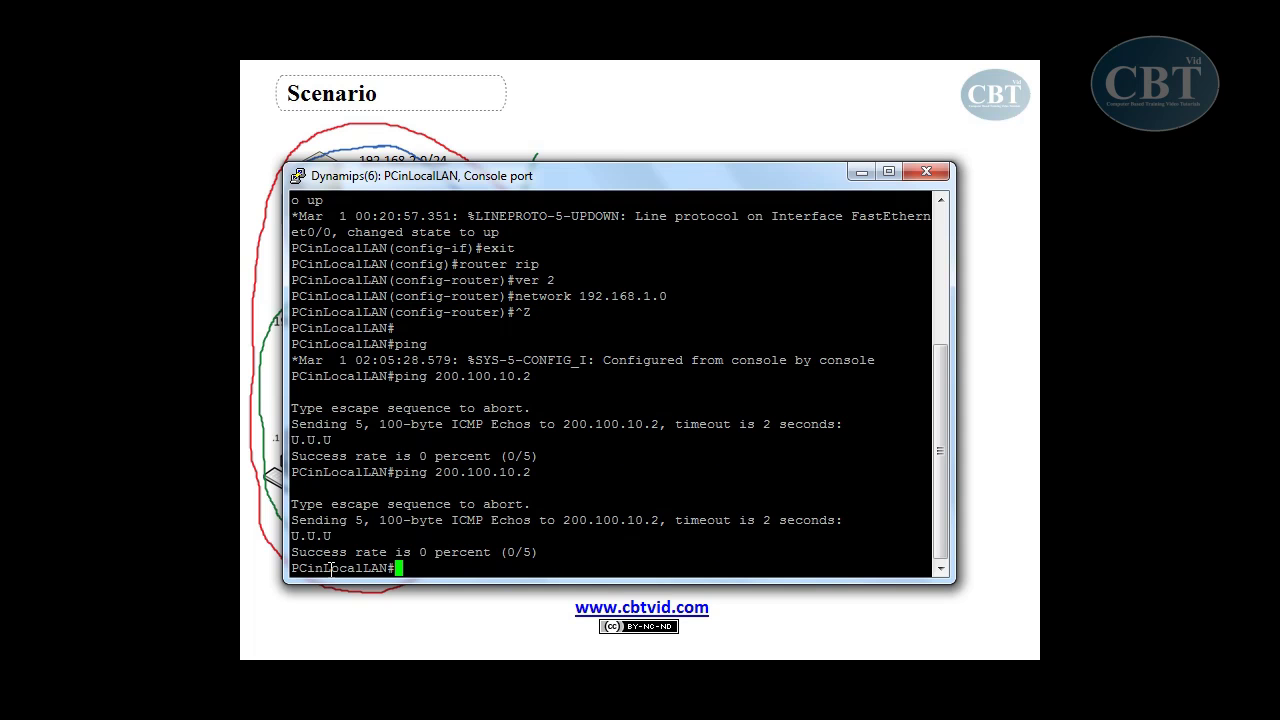
pyautogui.click(861, 172)
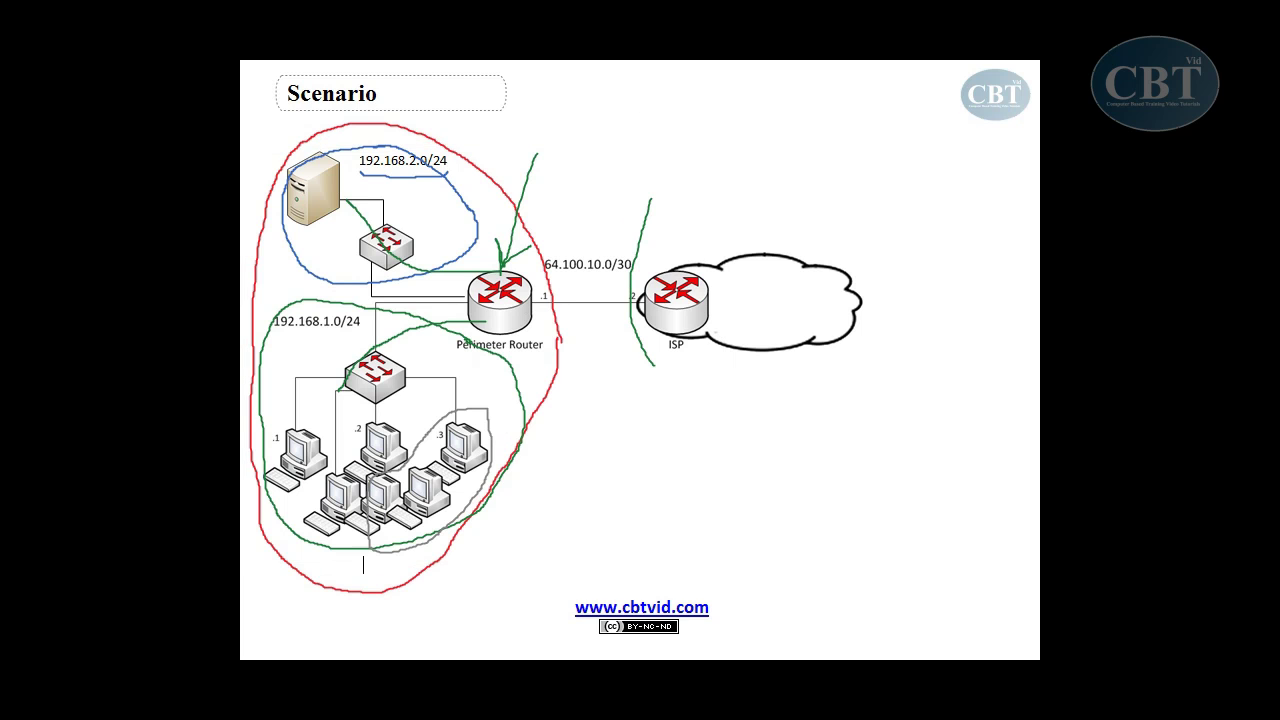
# Switch to GNS3 to examine the Internet and ISP routers, and move the ISP console window up over the topology
pyautogui.hotkey('alt', 'Tab')
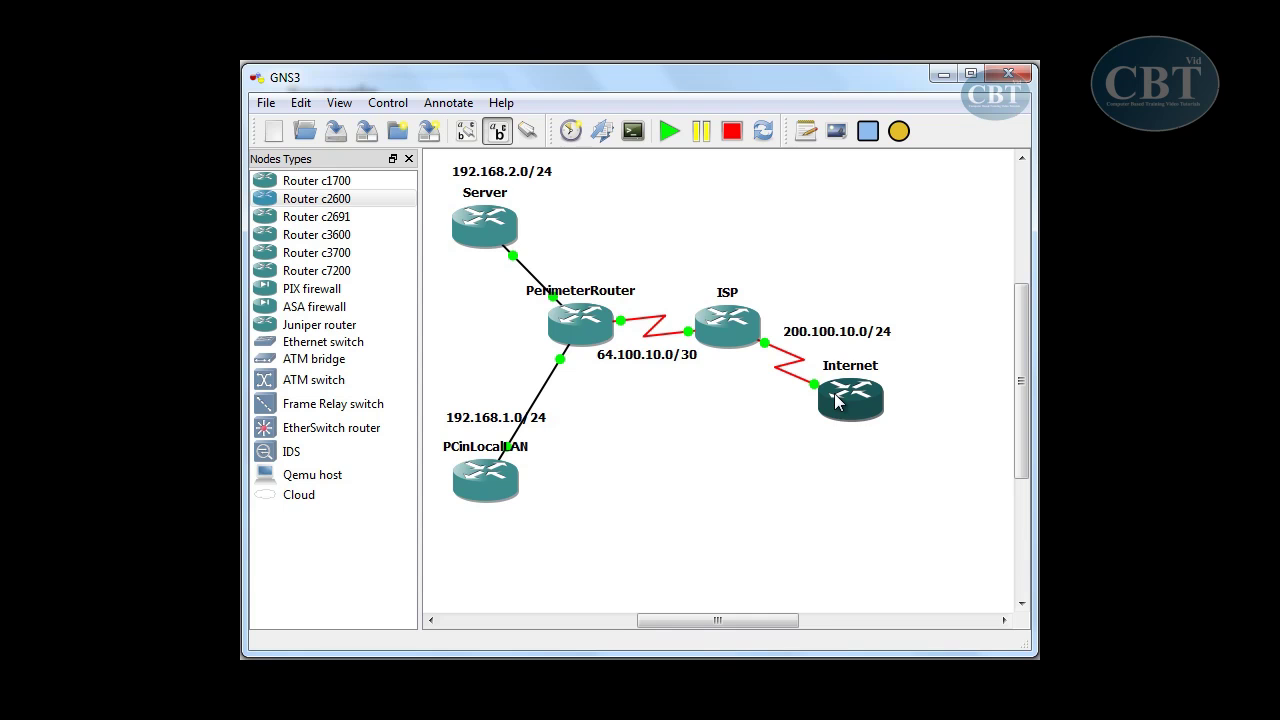
pyautogui.moveTo(840, 400)
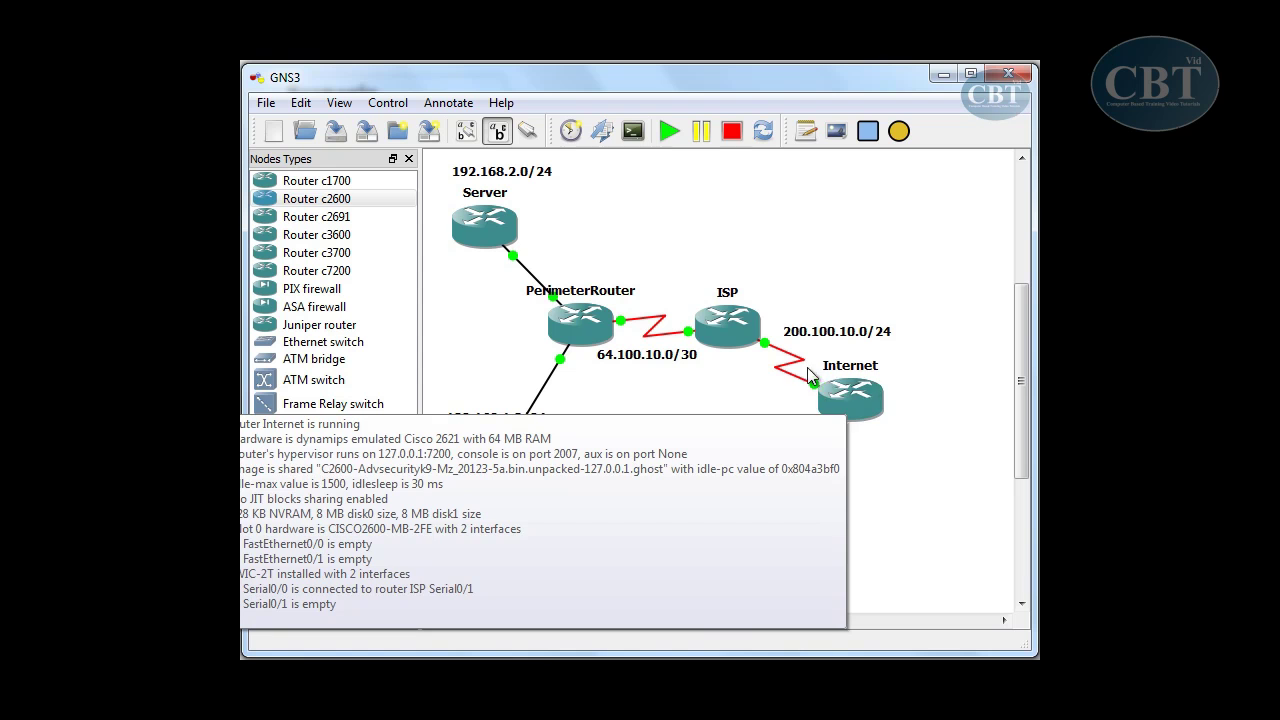
pyautogui.moveTo(745, 350)
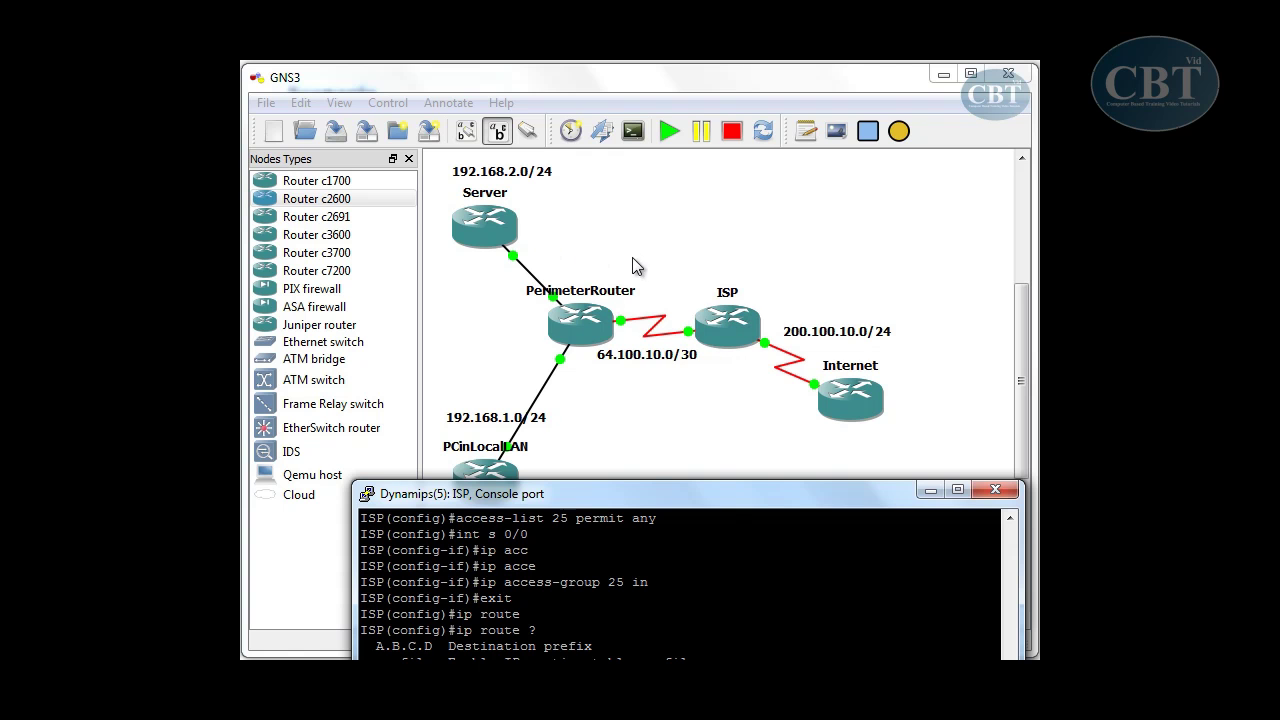
pyautogui.moveTo(655, 493); pyautogui.dragTo(645, 237)
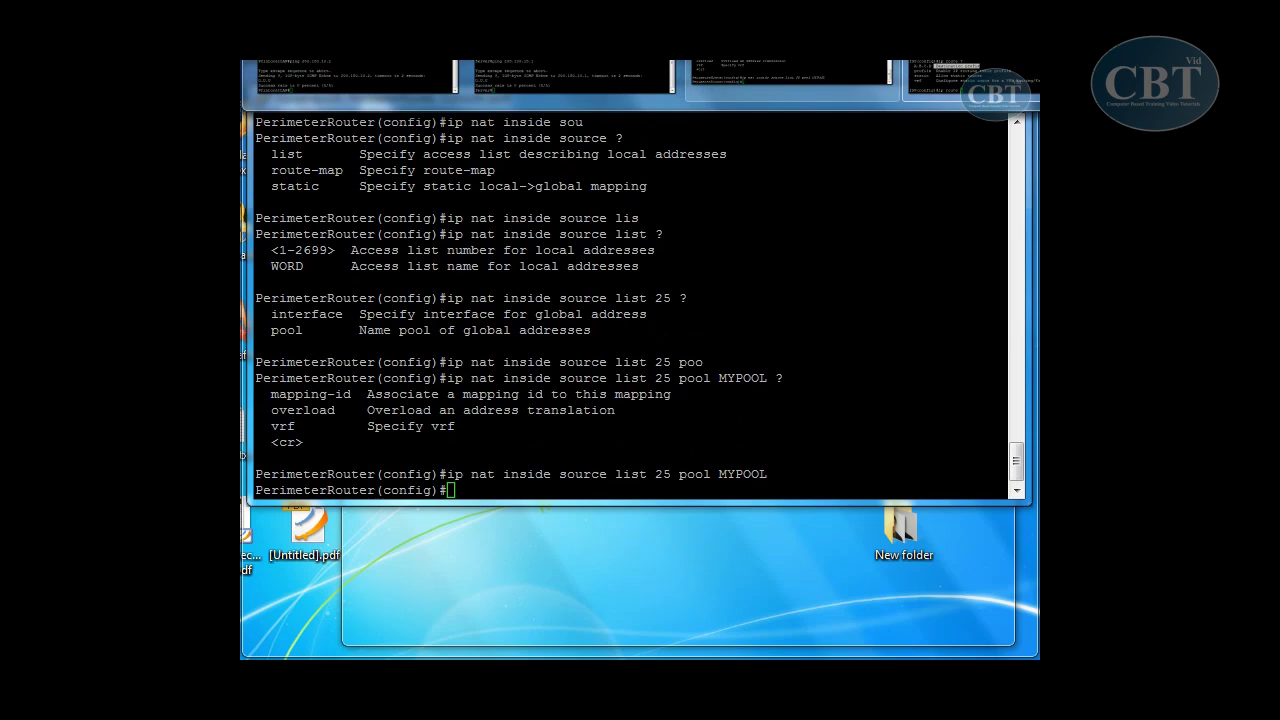
# Review the MYPOOL address range, 220.100.10.1 to 220.100.10.3, in the PerimeterRouter console history
pyautogui.click(790, 80)
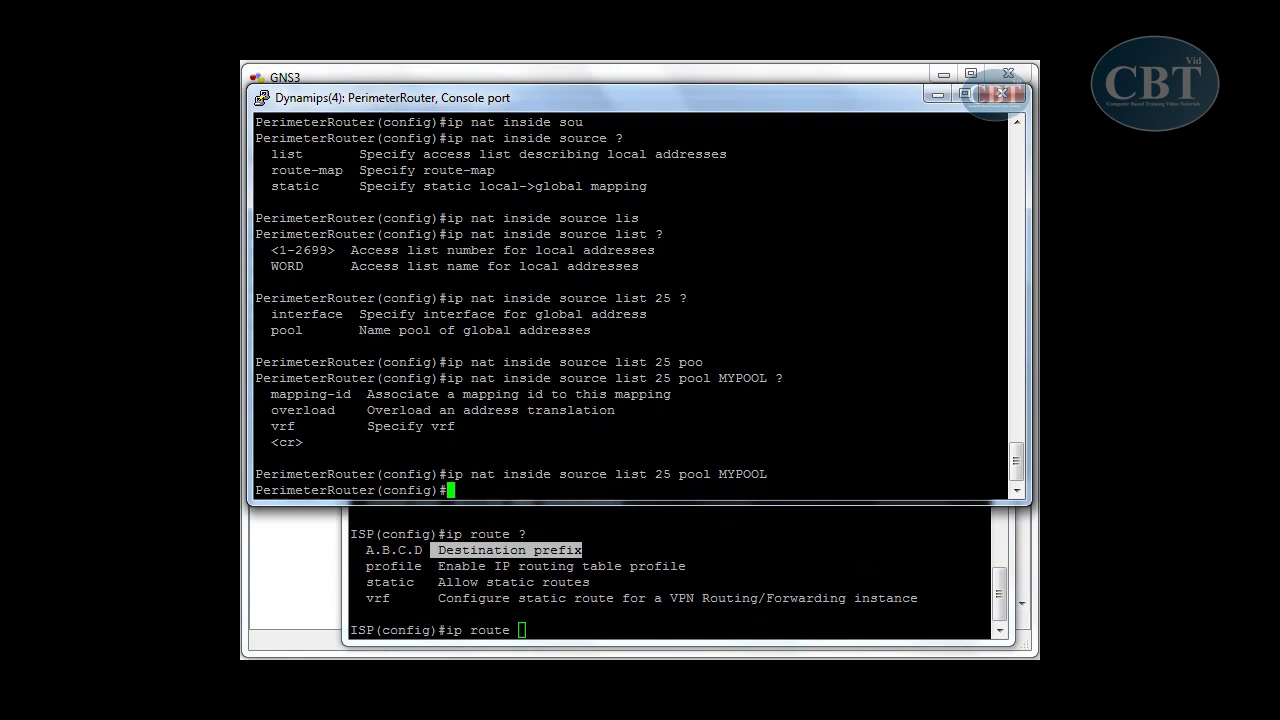
pyautogui.scroll(8, 680, 314)
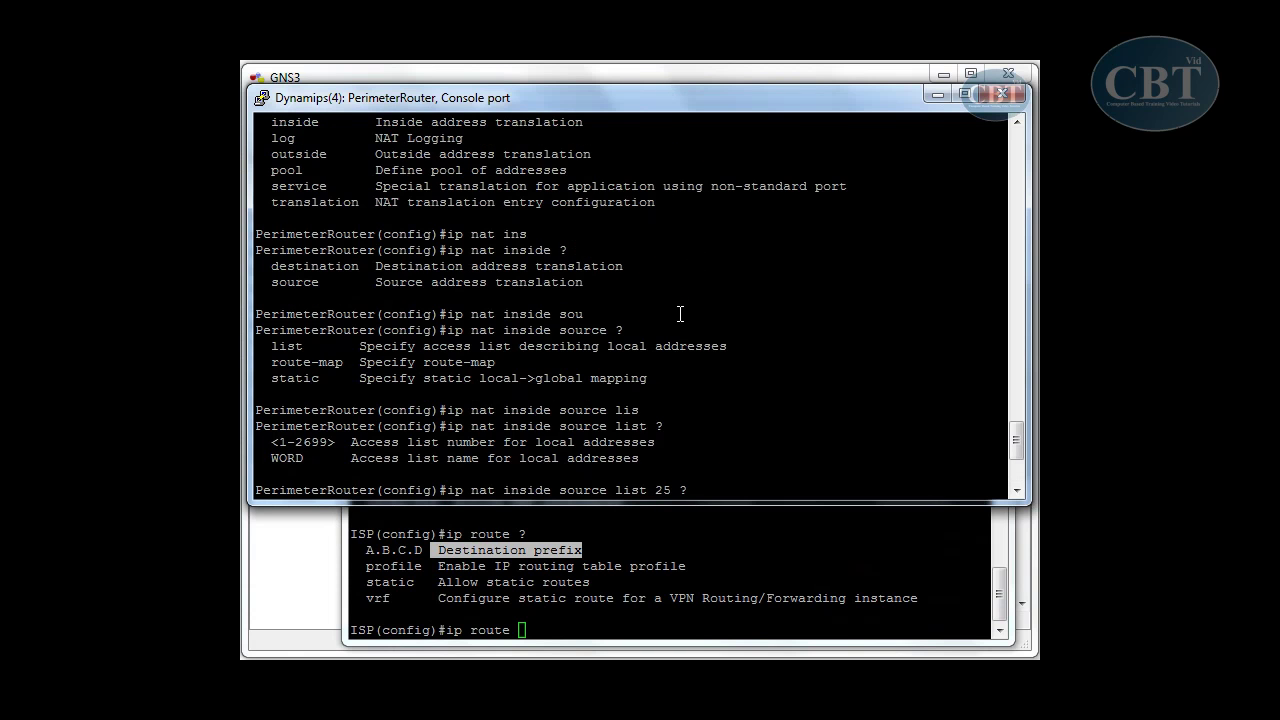
pyautogui.moveTo(599, 202); pyautogui.dragTo(799, 216)
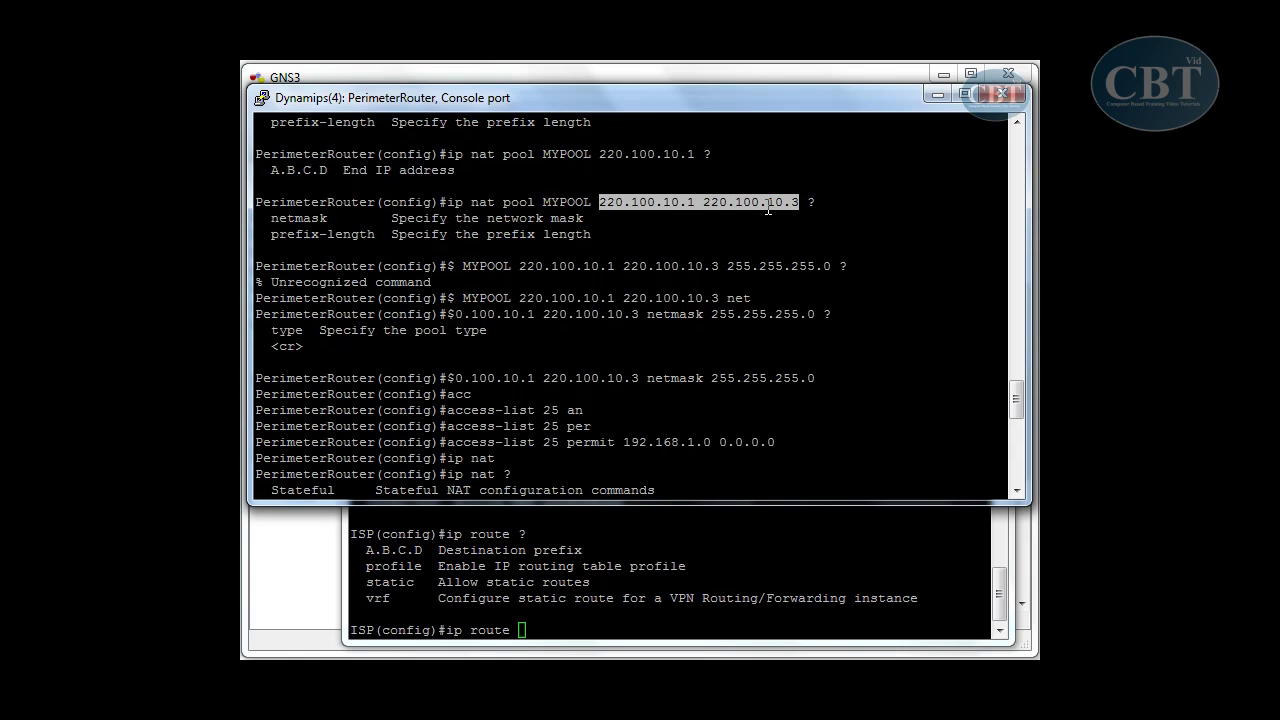
# Return to the GNS3 topology and examine the ISP, PerimeterRouter and Internet routers and the serial links between them
pyautogui.click(327, 567)
pyautogui.click(562, 342)
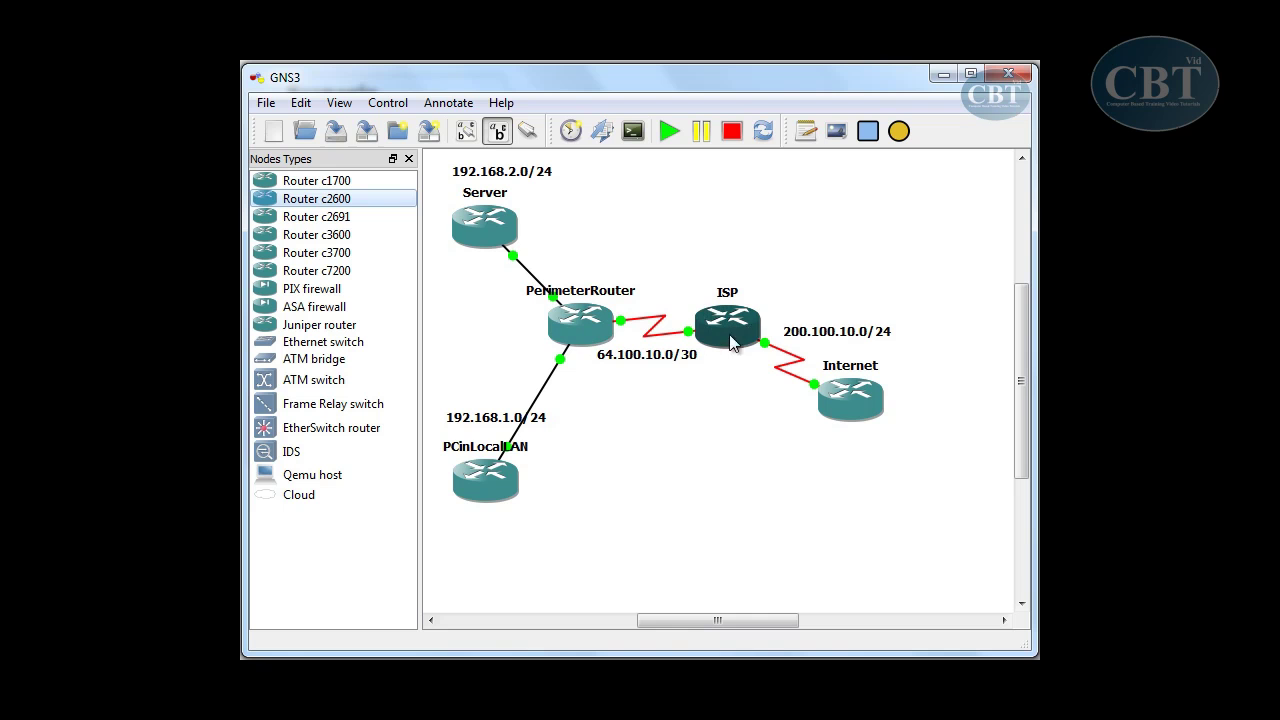
pyautogui.moveTo(747, 324)
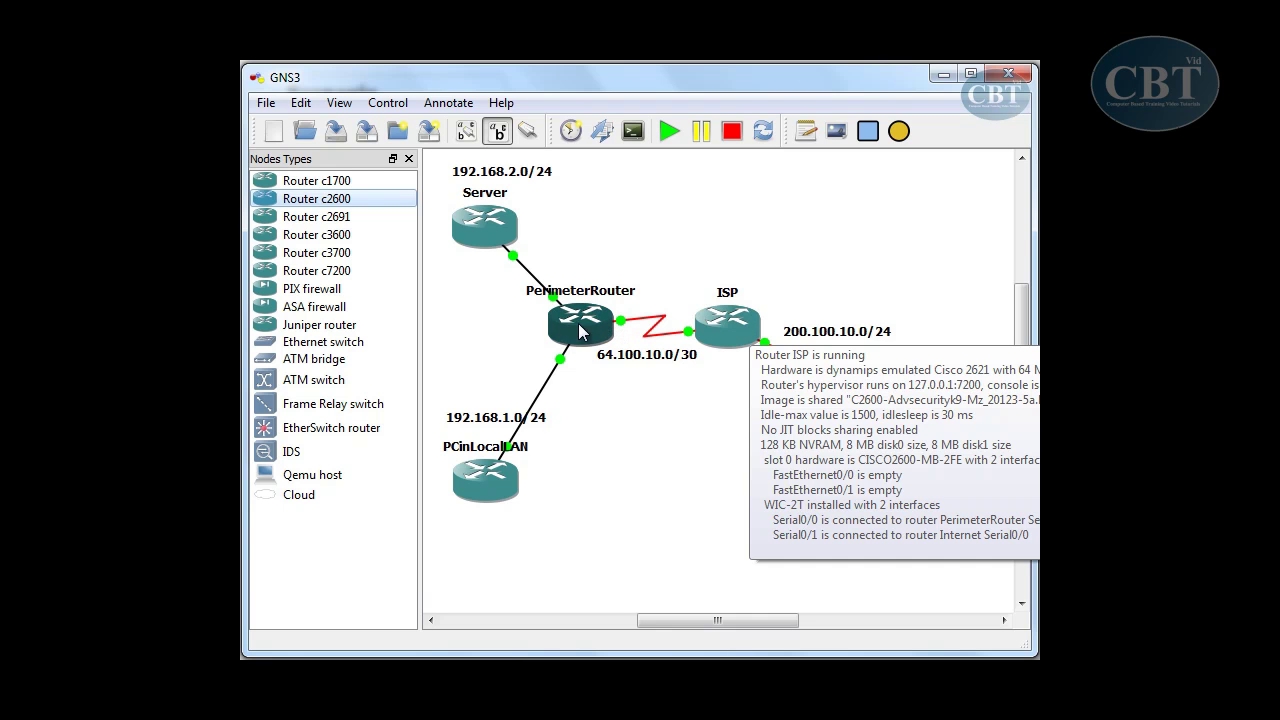
pyautogui.moveTo(574, 323)
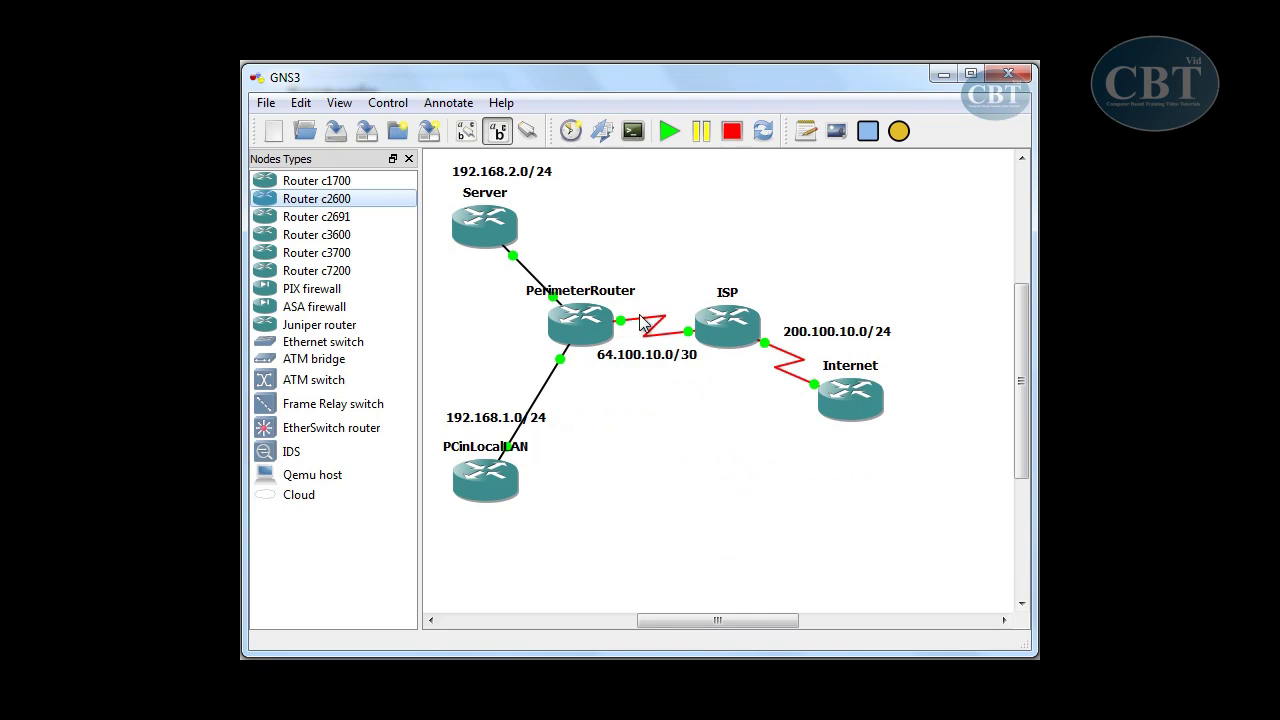
pyautogui.moveTo(638, 320)
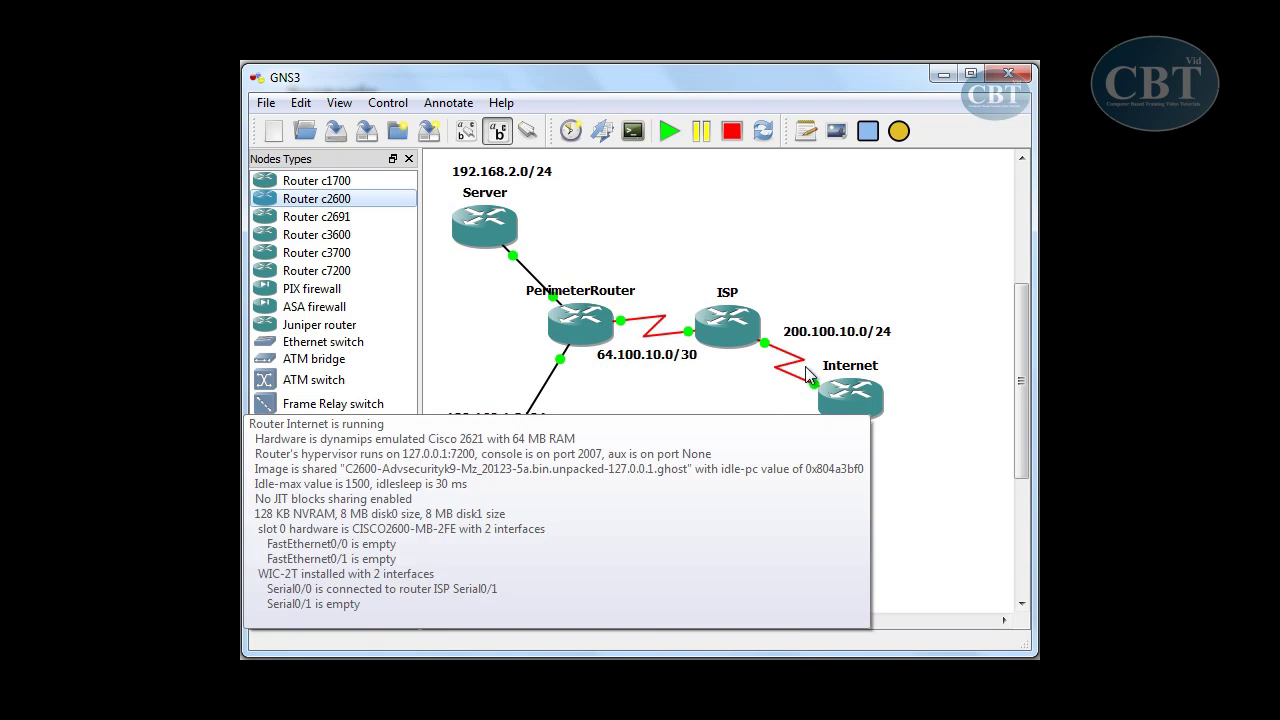
pyautogui.moveTo(800, 390)
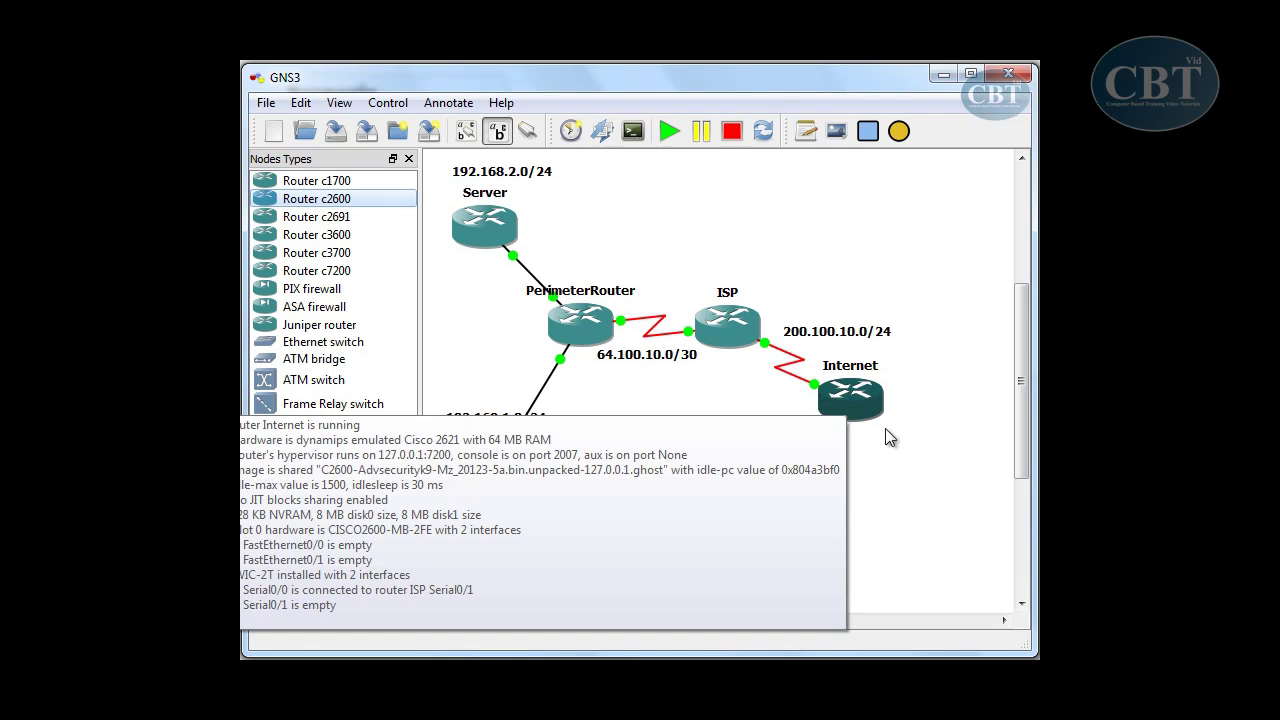
pyautogui.moveTo(795, 368)
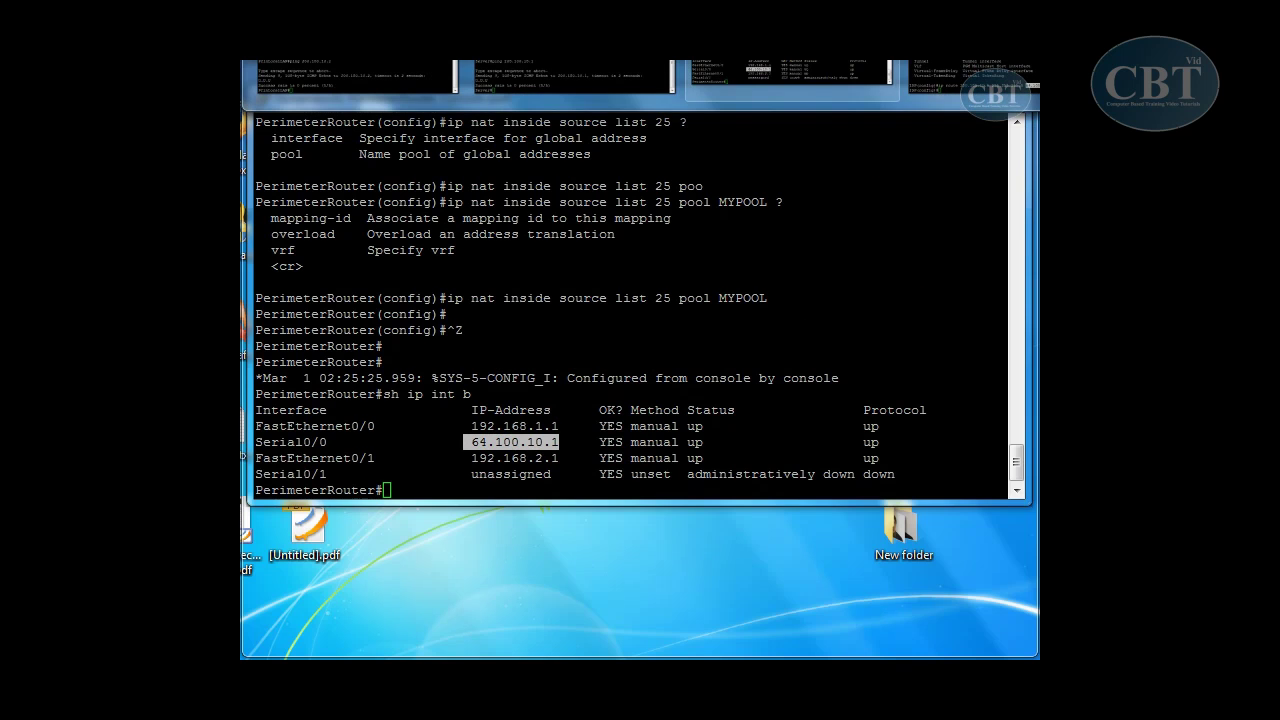
# Bring the PerimeterRouter console to the front and reposition it slightly over the GNS3 window
pyautogui.moveTo(355, 75)
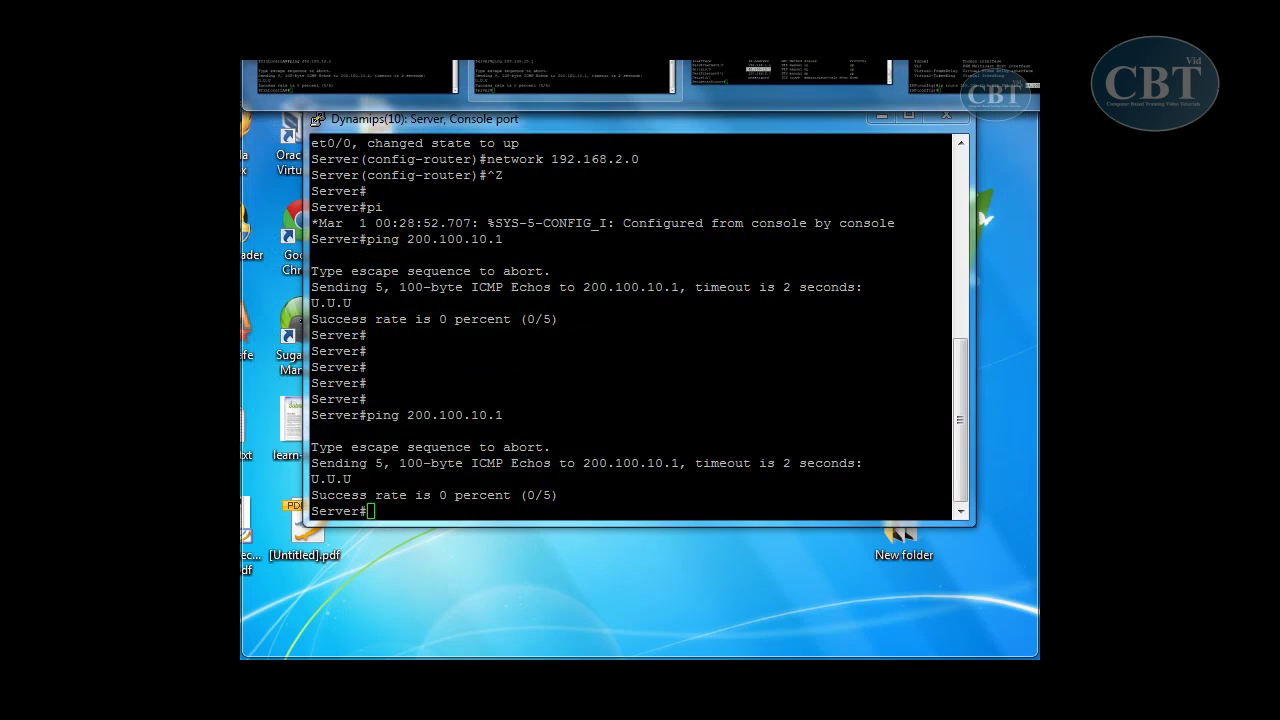
pyautogui.click(790, 75)
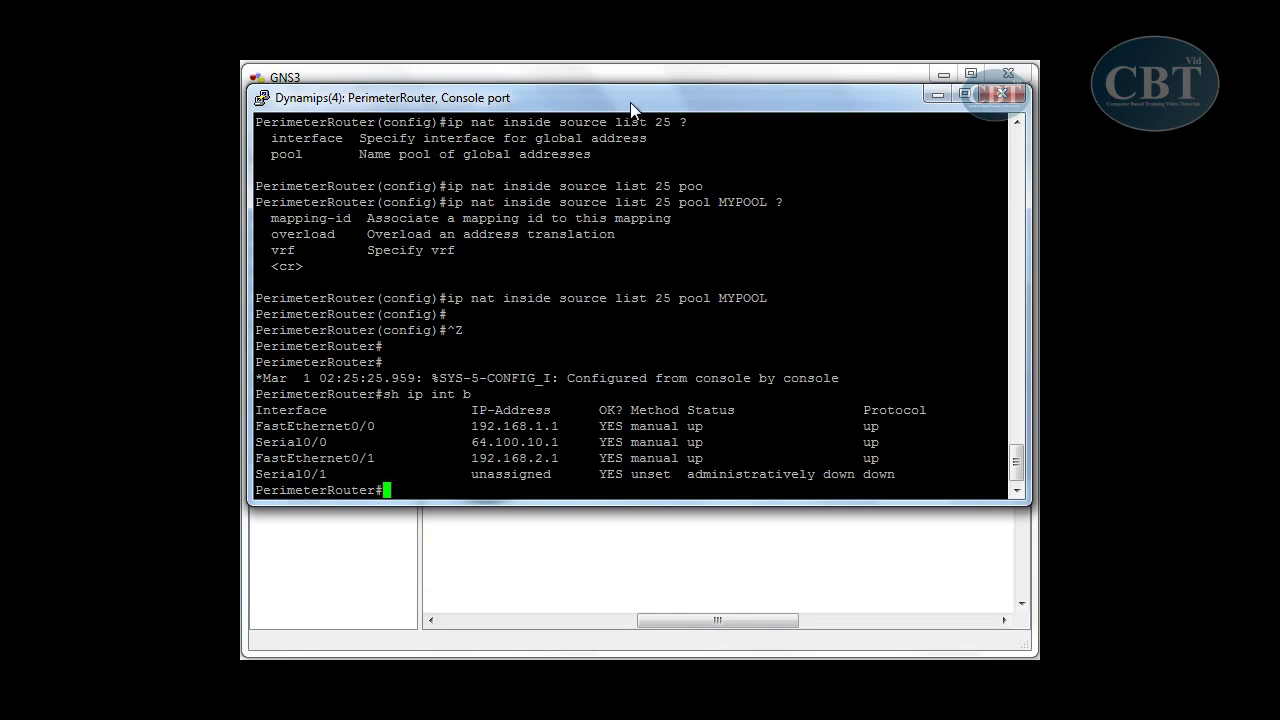
pyautogui.moveTo(630, 102); pyautogui.dragTo(644, 119)
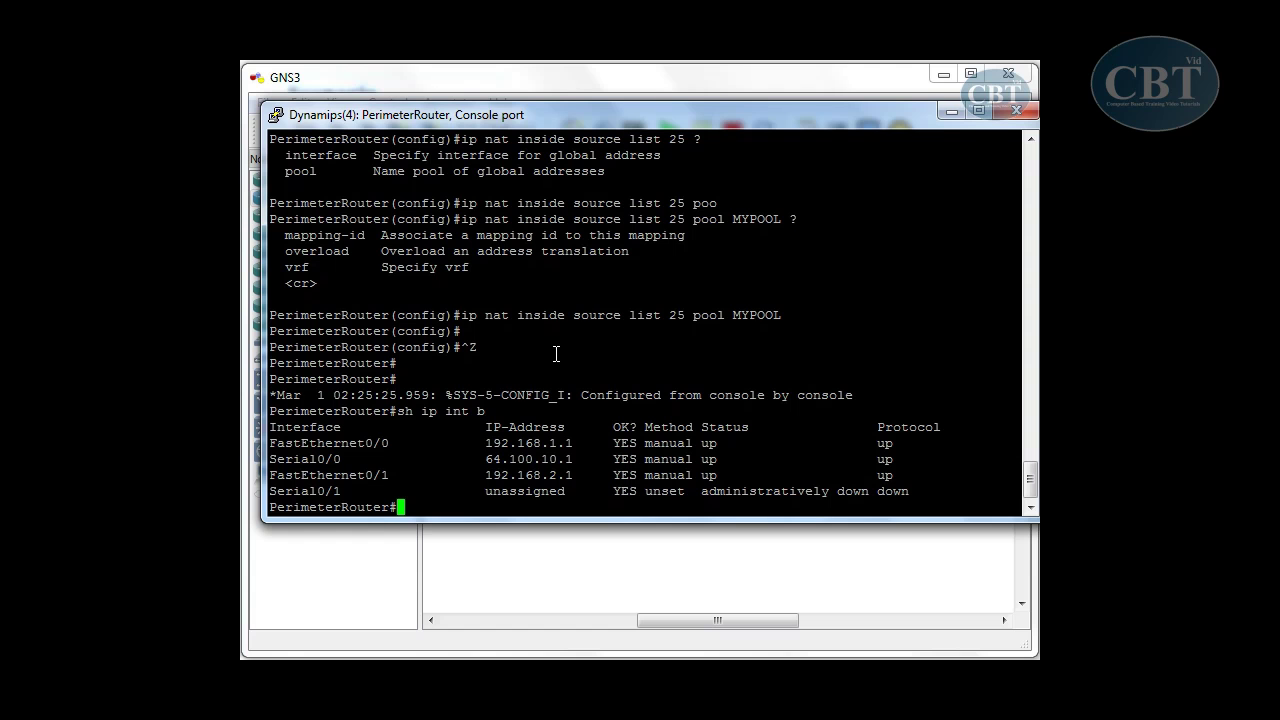
pyautogui.moveTo(847, 125); pyautogui.dragTo(837, 125)
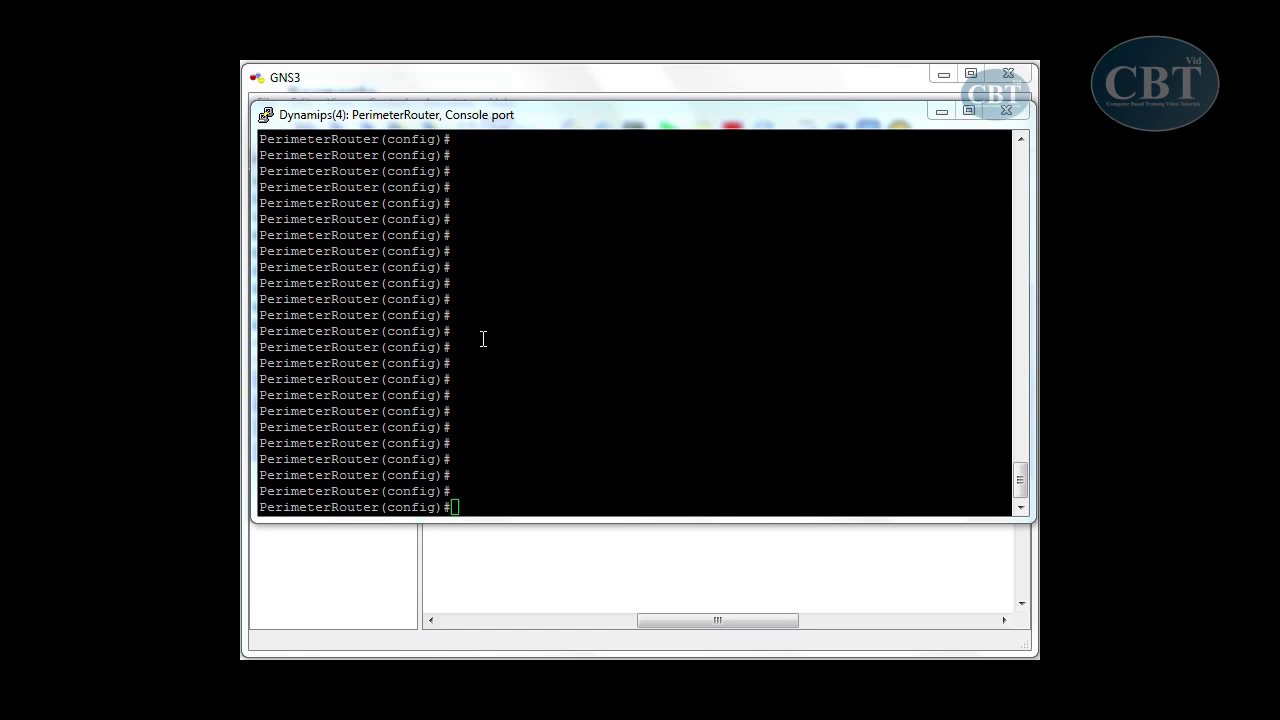
# Filter PerimeterRouter's running configuration for NAT lines with "do sh run | i nat"
pyautogui.click(616, 401)
pyautogui.write('h')
pyautogui.click(520, 486)
pyautogui.press('BackSpace')
pyautogui.write('do')
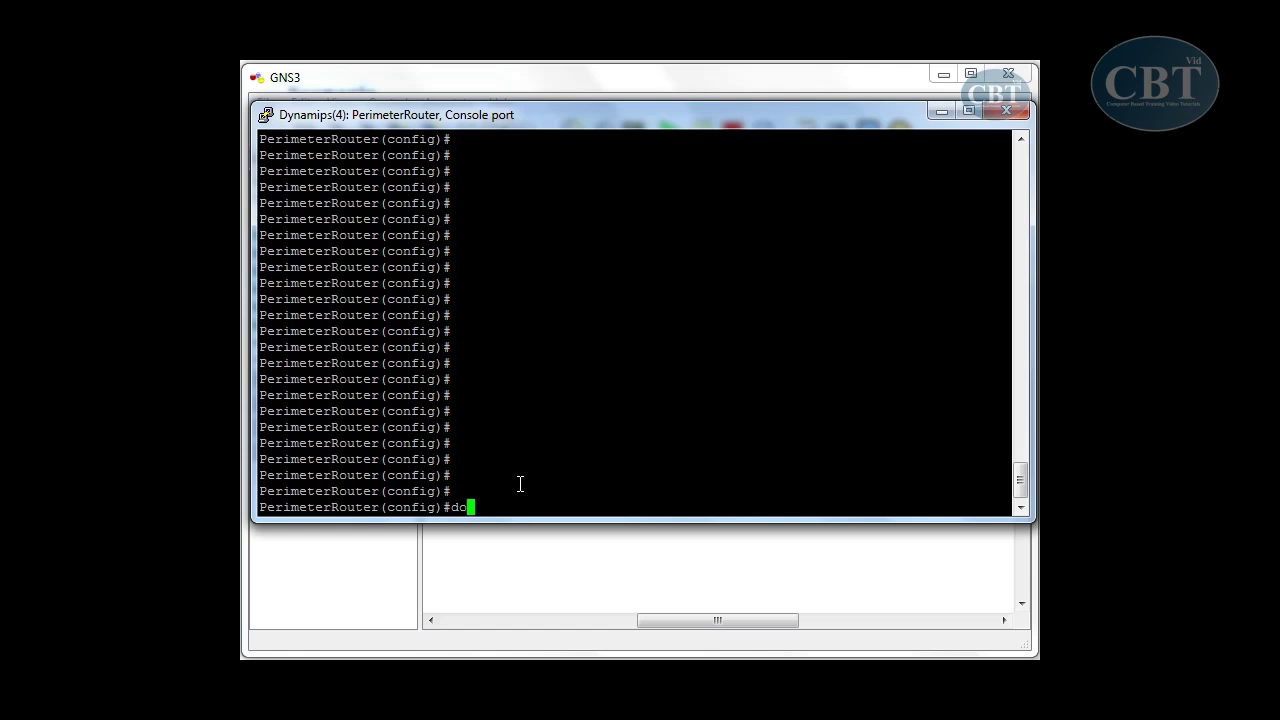
pyautogui.write(' sh run | i nat')
pyautogui.press('Return')
# Check PerimeterRouter's link interfaces in the topology and configure its serial 0/0 as the NAT outside interface
pyautogui.click(944, 113)
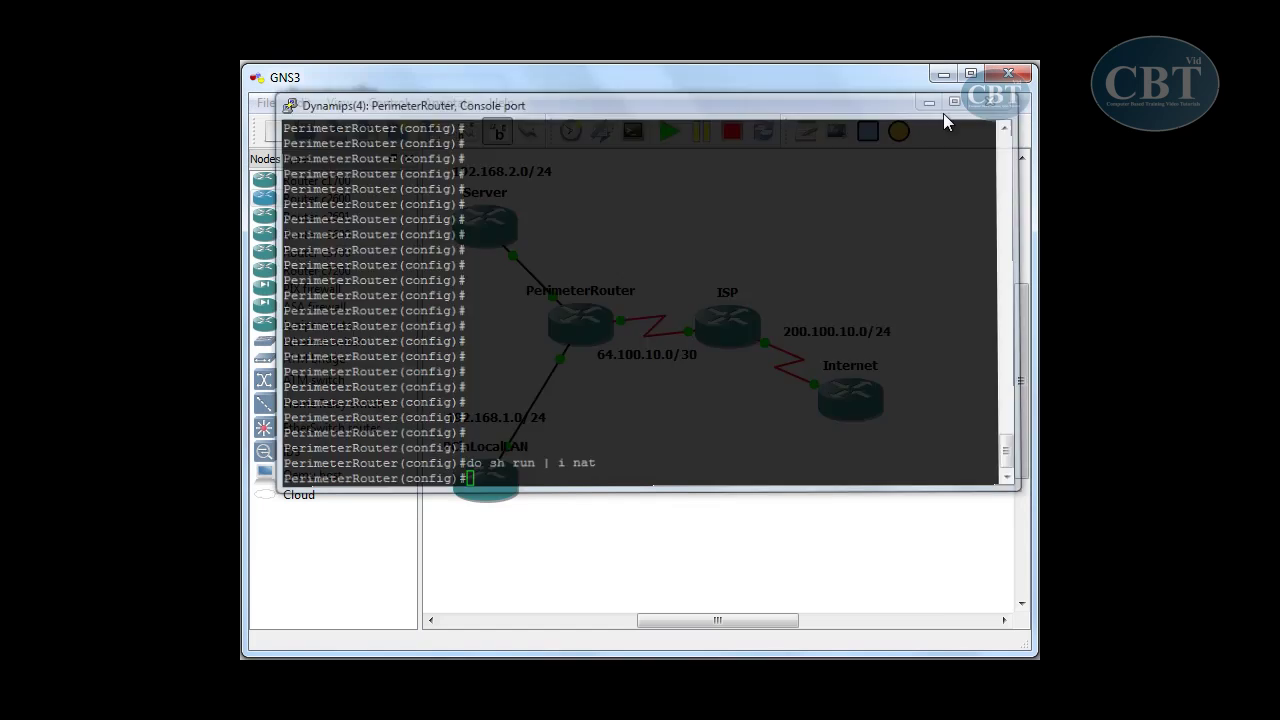
pyautogui.click(610, 318)
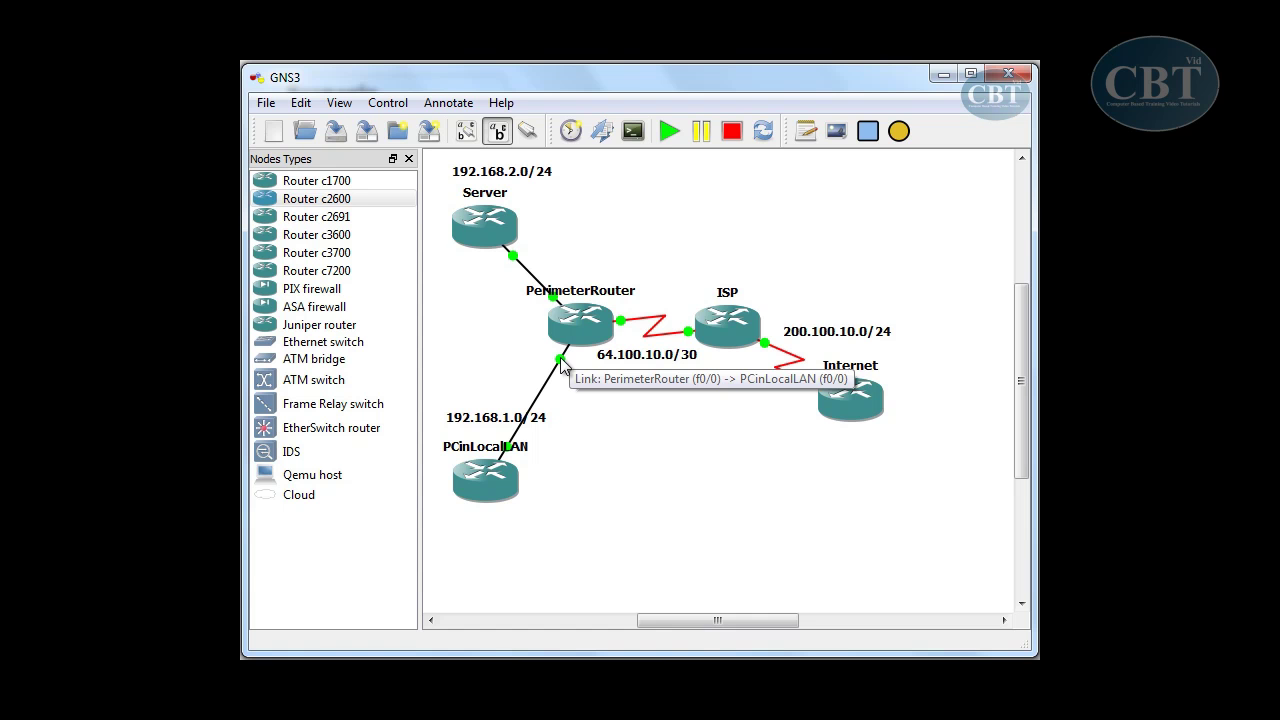
pyautogui.hotkey('alt', 'Tab')
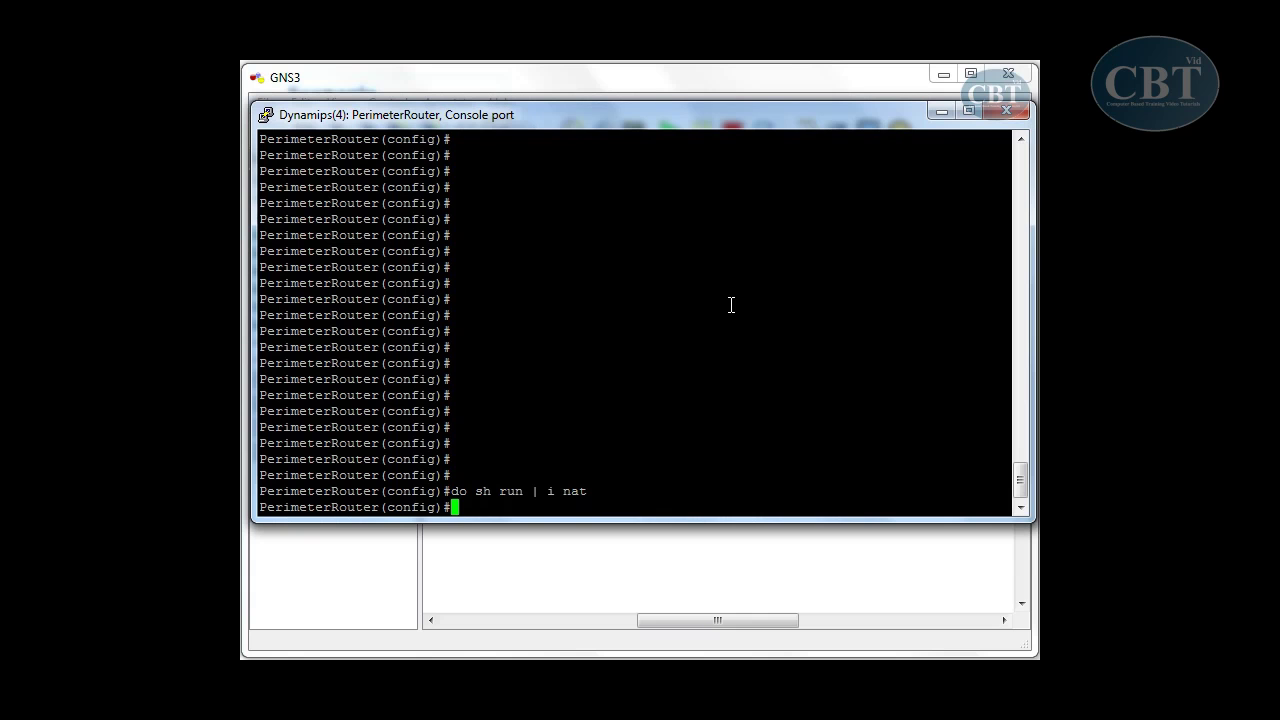
pyautogui.write('int s 0/0')
pyautogui.press('Return')
pyautogui.write('ip nat out')
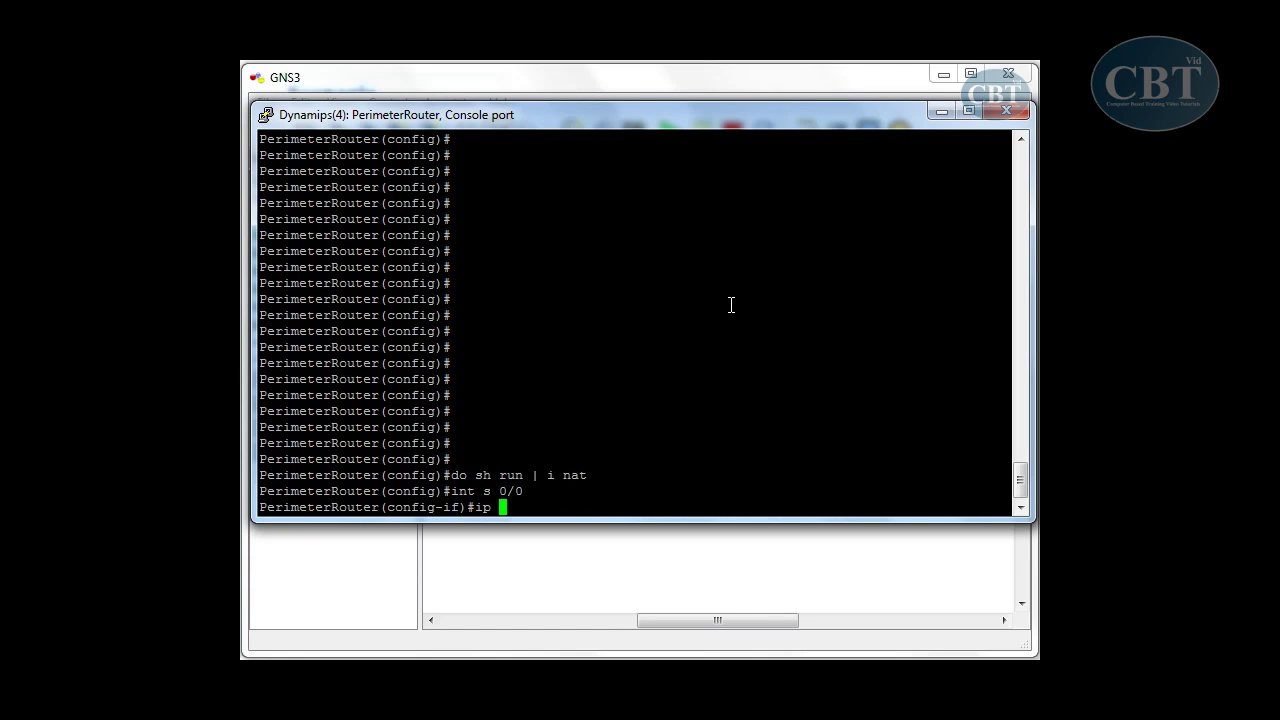
pyautogui.press('Tab')
pyautogui.press('Return')
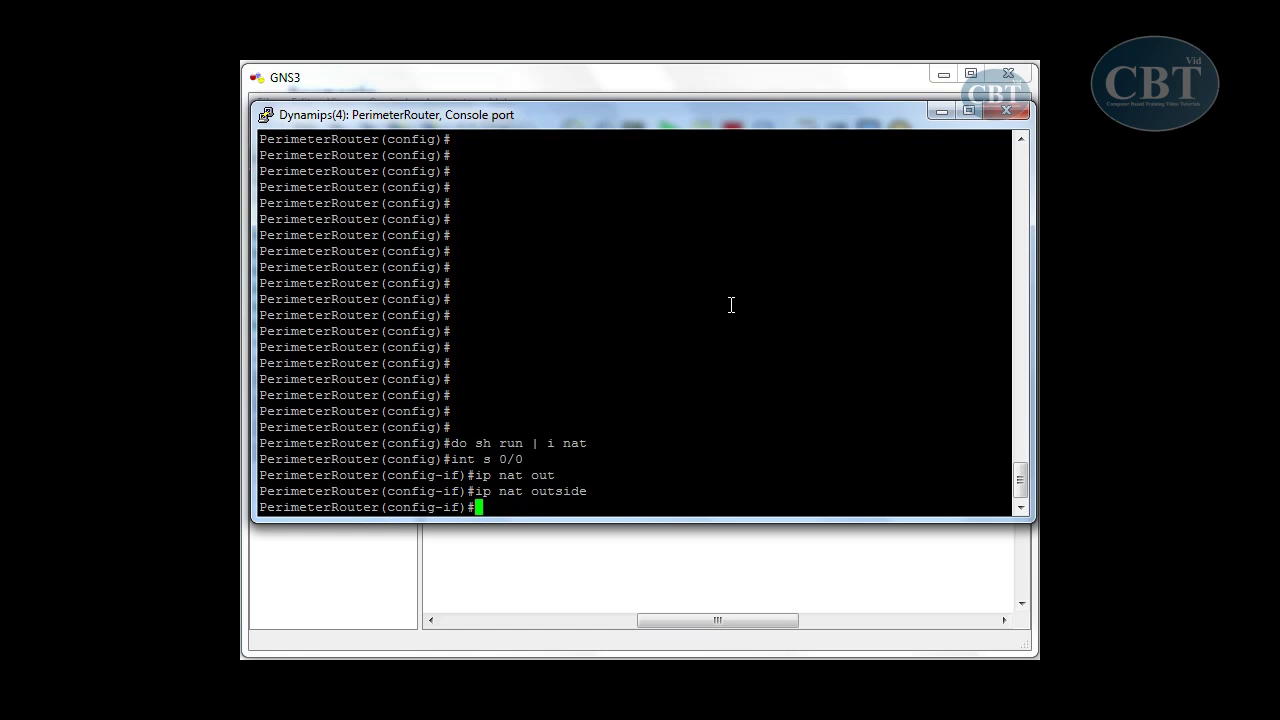
# Configure FastEthernet 0/0 on PerimeterRouter as the NAT inside interface
pyautogui.write('int fa 0/0')
pyautogui.press('Return')
pyautogui.write('ip')
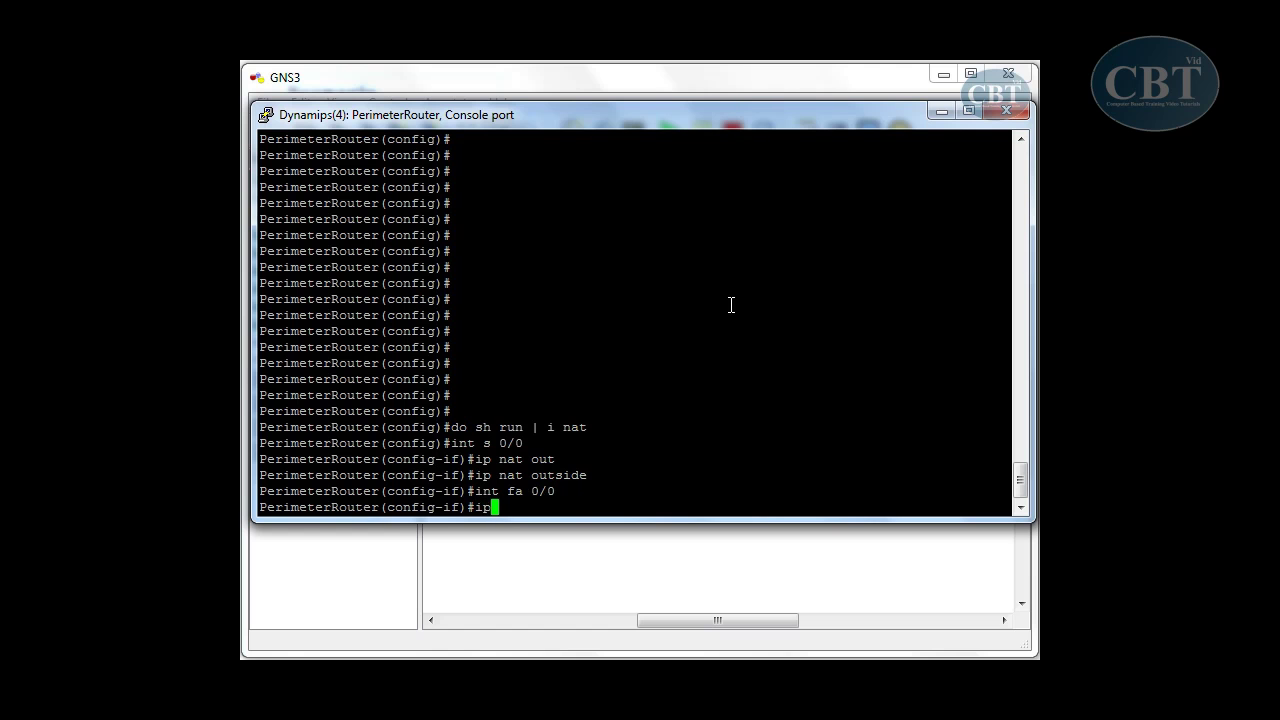
pyautogui.write(' nat ins')
pyautogui.press('Tab')
pyautogui.press('Return')
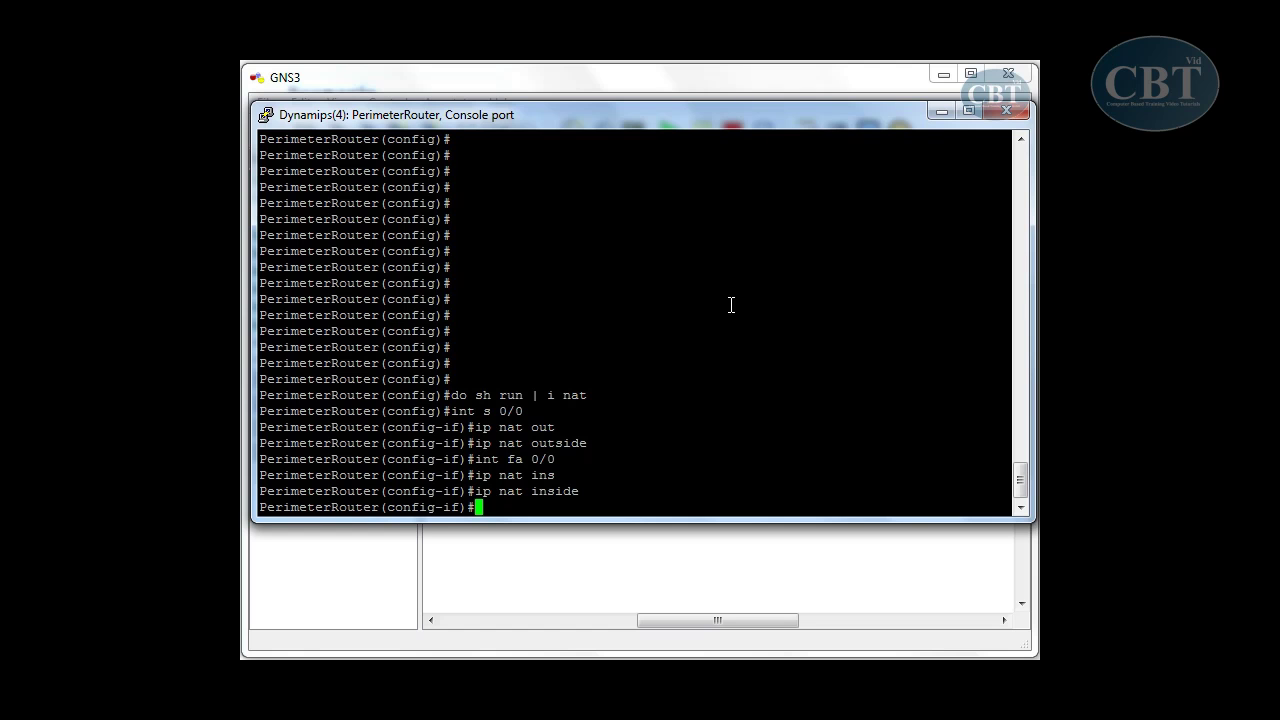
pyautogui.write('acc')
pyautogui.press('Tab')
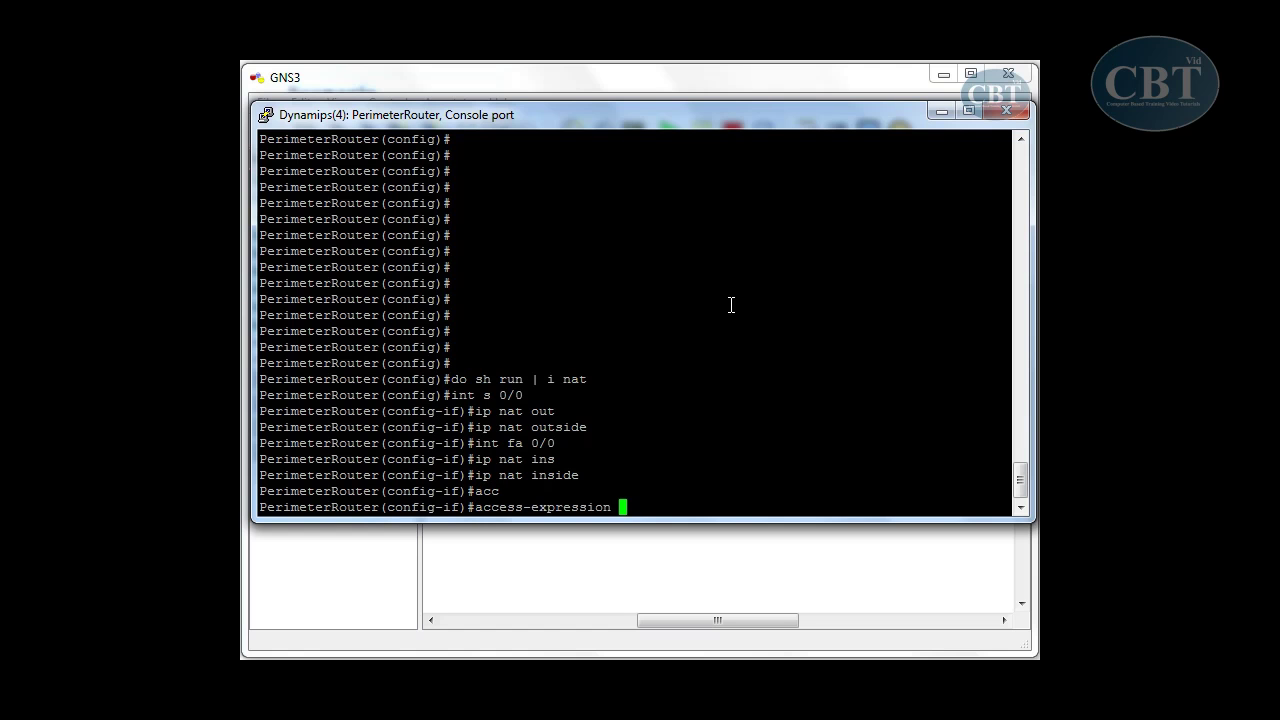
pyautogui.press('BackSpace')
pyautogui.press('BackSpace')
pyautogui.press('BackSpace')
pyautogui.press('BackSpace')
pyautogui.press('BackSpace')
pyautogui.press('BackSpace')
pyautogui.press('BackSpace')
pyautogui.press('BackSpace')
pyautogui.press('BackSpace')
pyautogui.press('BackSpace')
pyautogui.press('BackSpace')
pyautogui.press('BackSpace')
pyautogui.press('BackSpace')
pyautogui.press('BackSpace')
pyautogui.press('BackSpace')
pyautogui.press('BackSpace')
pyautogui.press('BackSpace')
pyautogui.press('BackSpace')
# Exit interface configuration on PerimeterRouter and create access list 30 with a permit any rule
pyautogui.write('exit')
pyautogui.press('Return')
pyautogui.write('acc')
pyautogui.press('Tab')
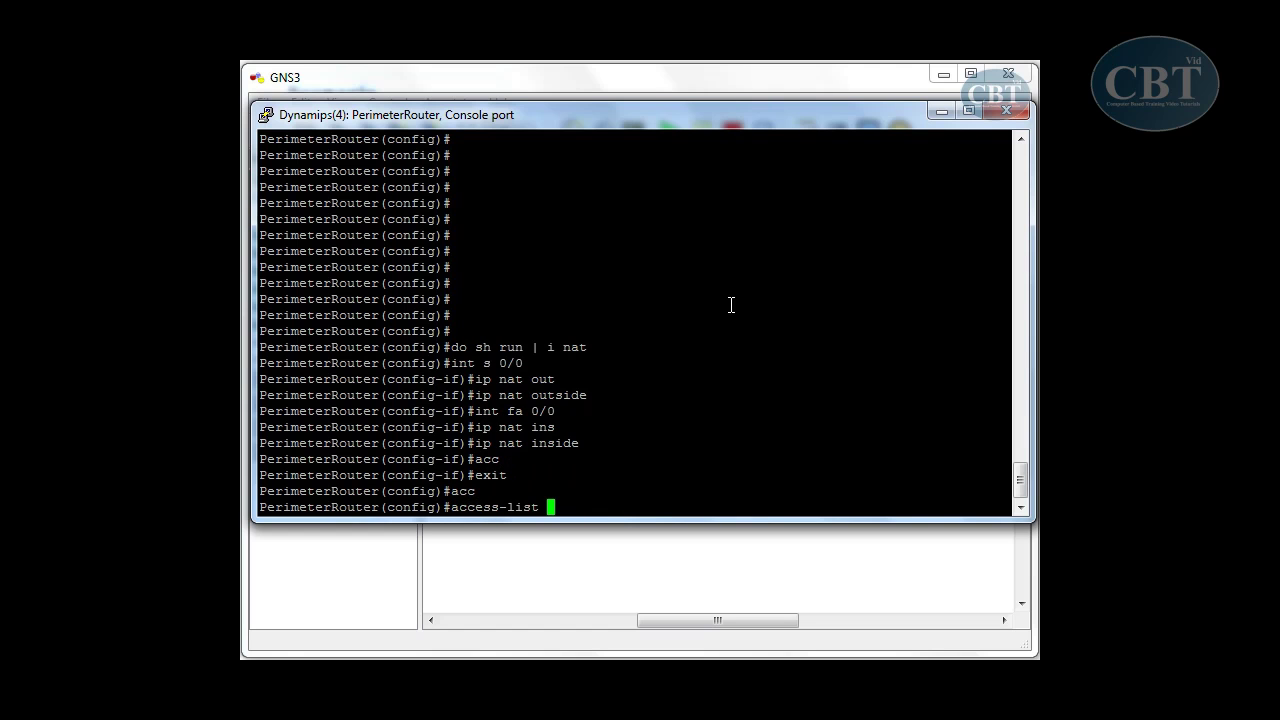
pyautogui.write('30 per')
pyautogui.press('Tab')
pyautogui.write('an')
pyautogui.press('Tab')
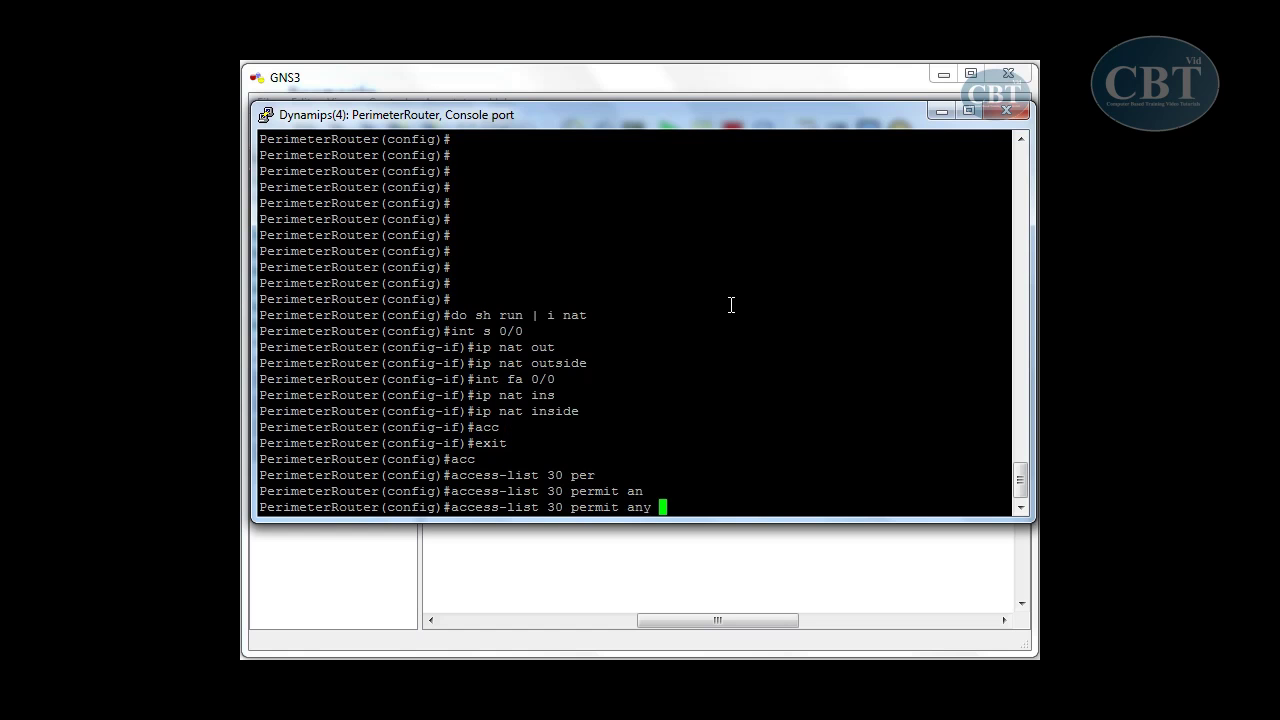
pyautogui.press('Return')
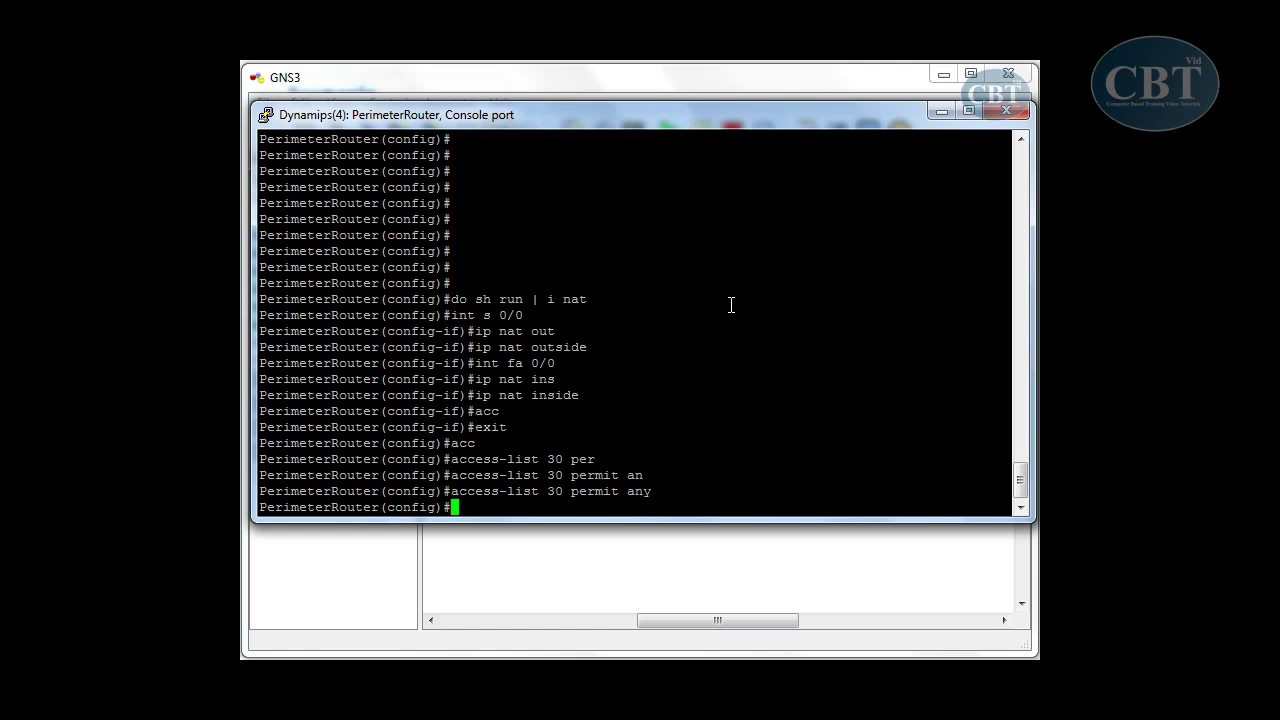
# Check the PerimeterRouter links in the topology, then start an "ip nat inside source" command in its console and list the available options
pyautogui.write('ip')
pyautogui.click(940, 110)
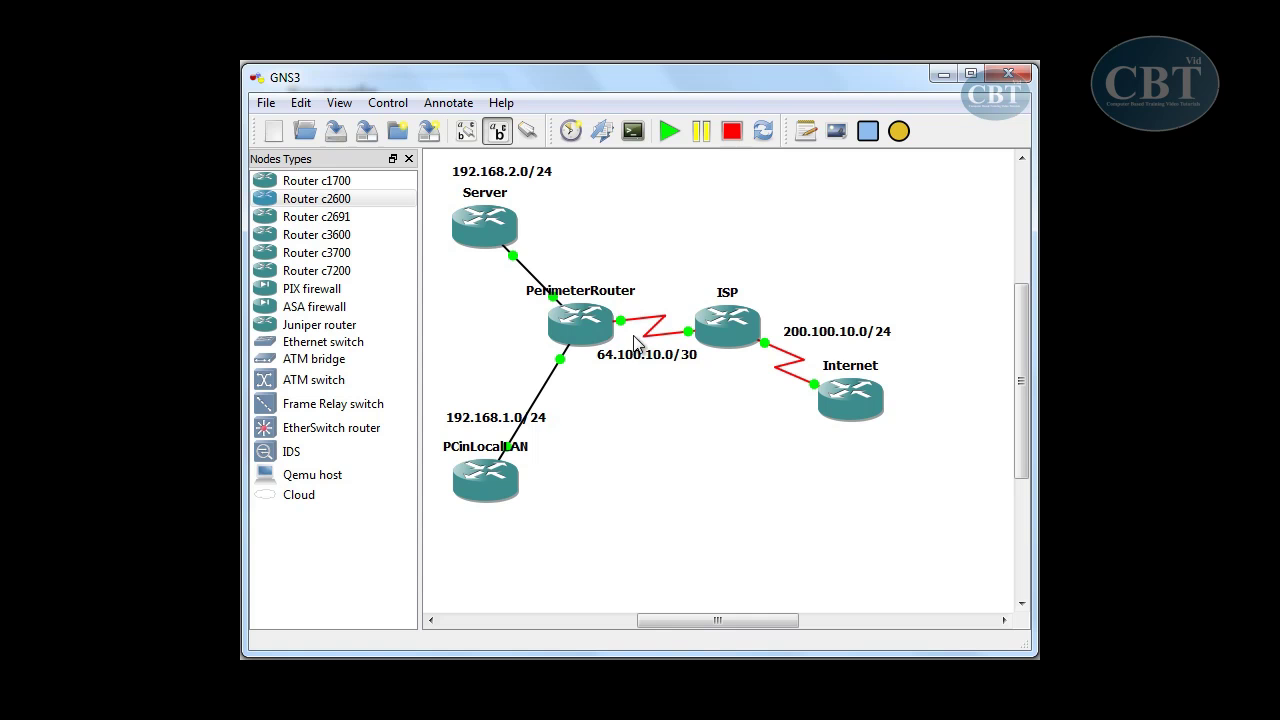
pyautogui.moveTo(631, 333); pyautogui.dragTo(612, 314)
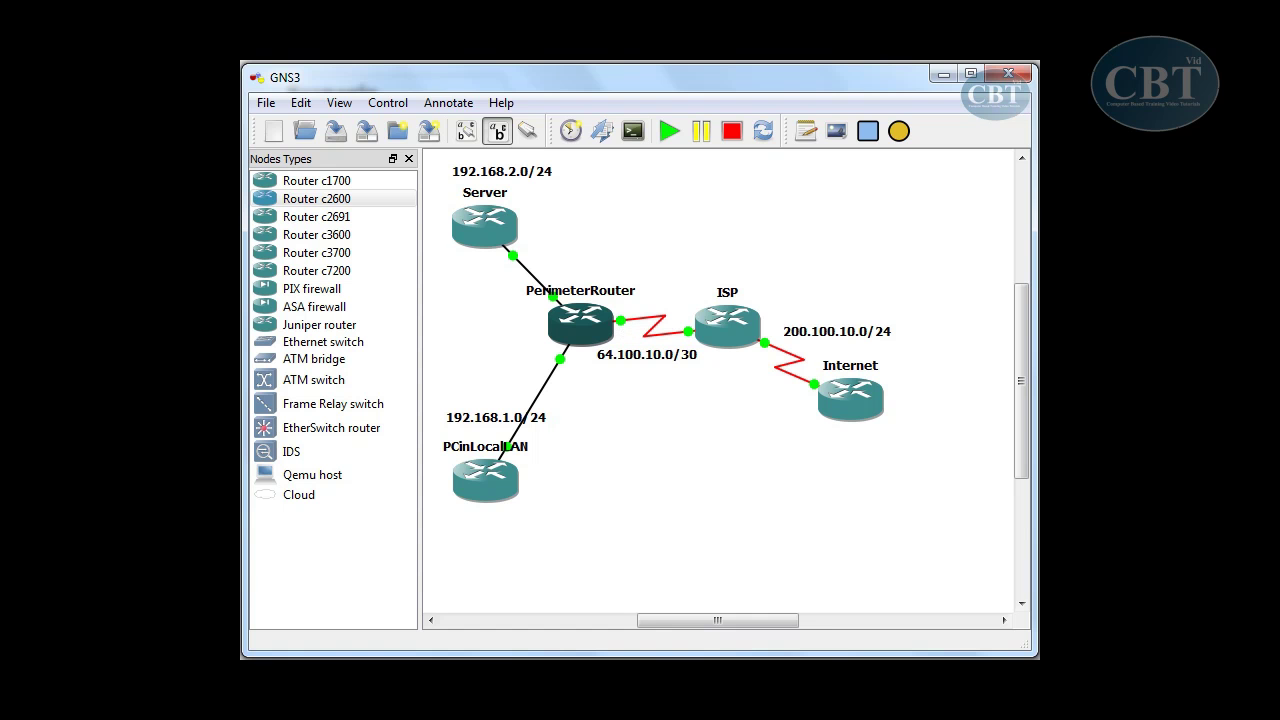
pyautogui.click(792, 80)
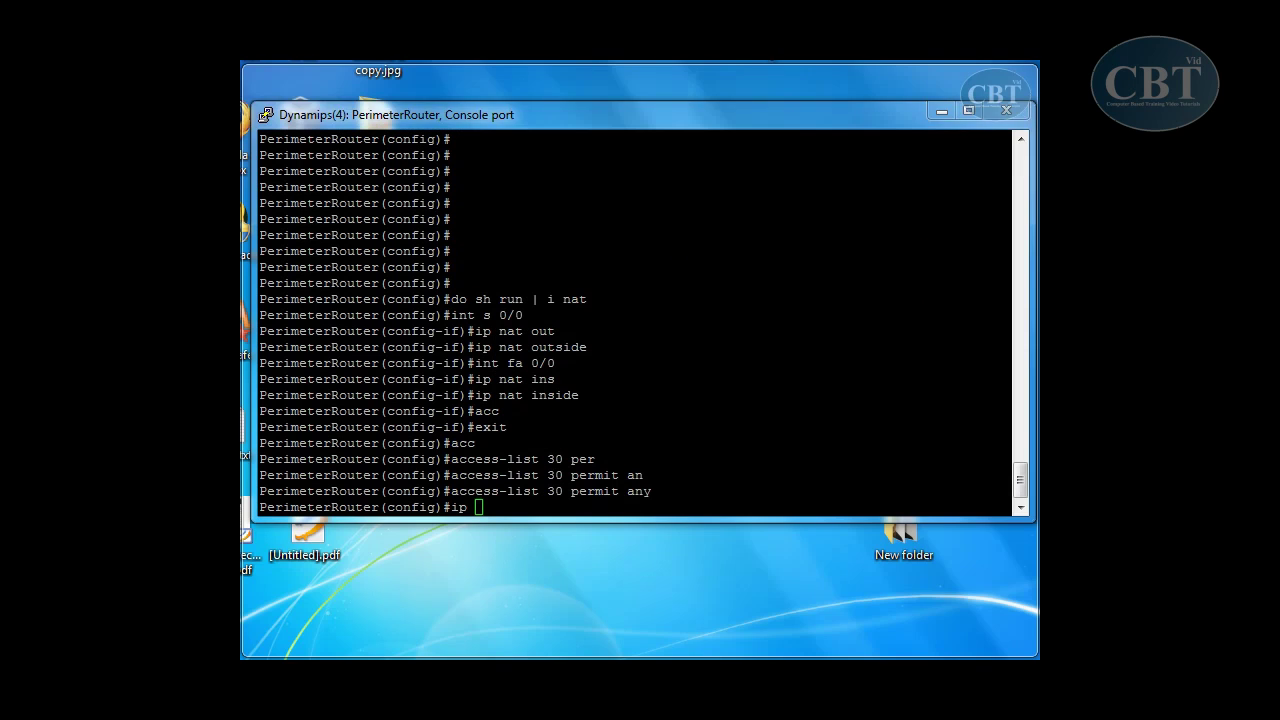
pyautogui.write('ip nat in')
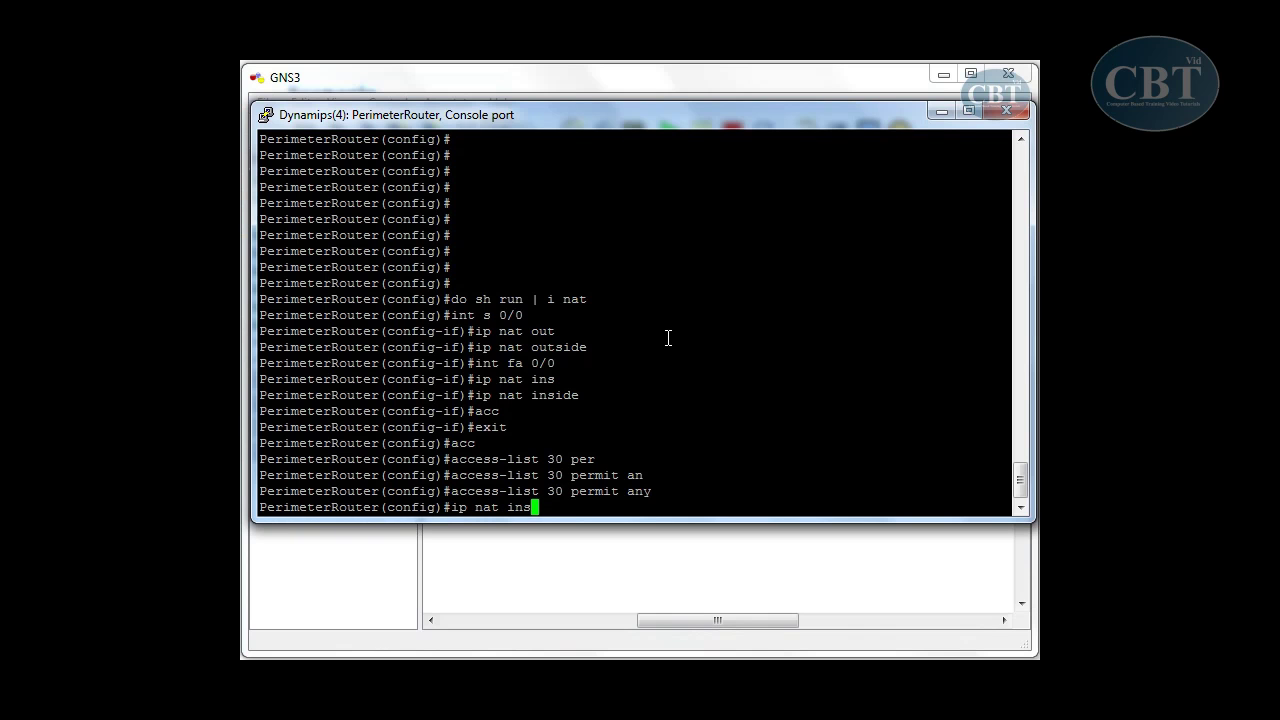
pyautogui.write('s')
pyautogui.press('Tab')
pyautogui.write('sout')
pyautogui.press('Tab')
pyautogui.press('BackSpace')
pyautogui.write('r')
pyautogui.press('Tab')
pyautogui.write('?')
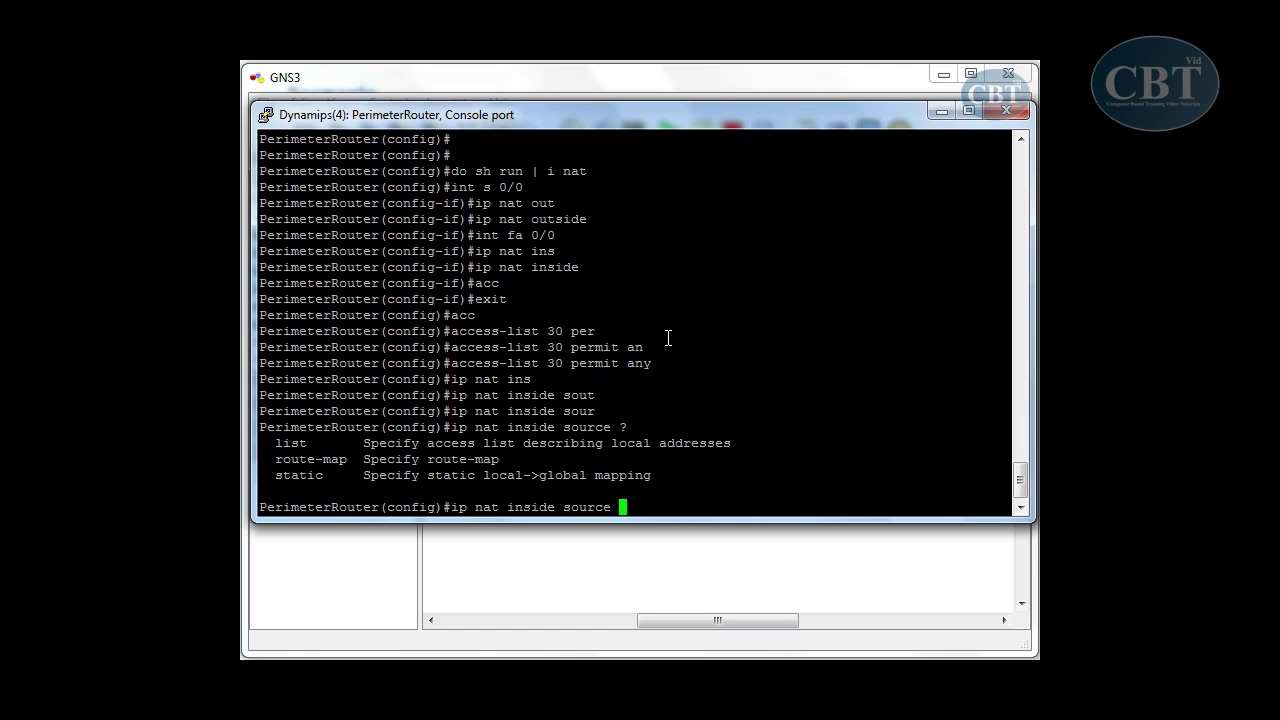
# Extend the NAT command with "list 30" to reference the access list and query the parameters that can follow
pyautogui.moveTo(273, 446); pyautogui.dragTo(308, 446)
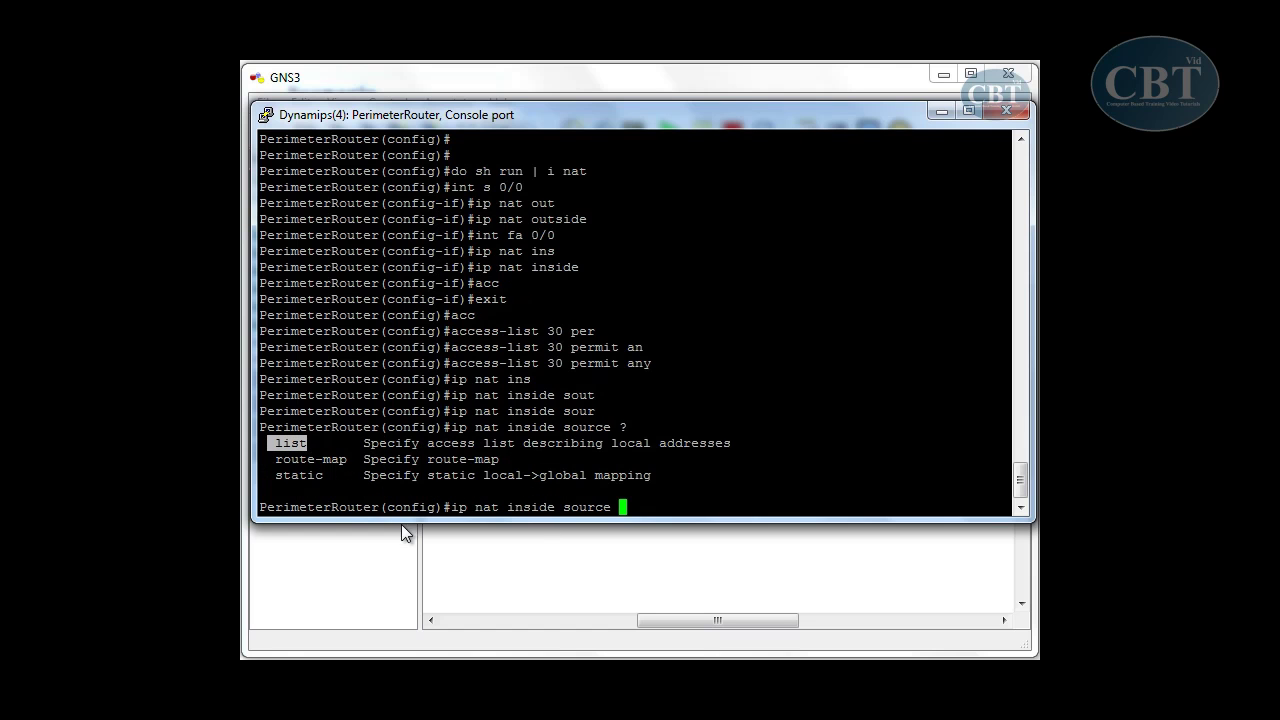
pyautogui.click(646, 507)
pyautogui.write('lis')
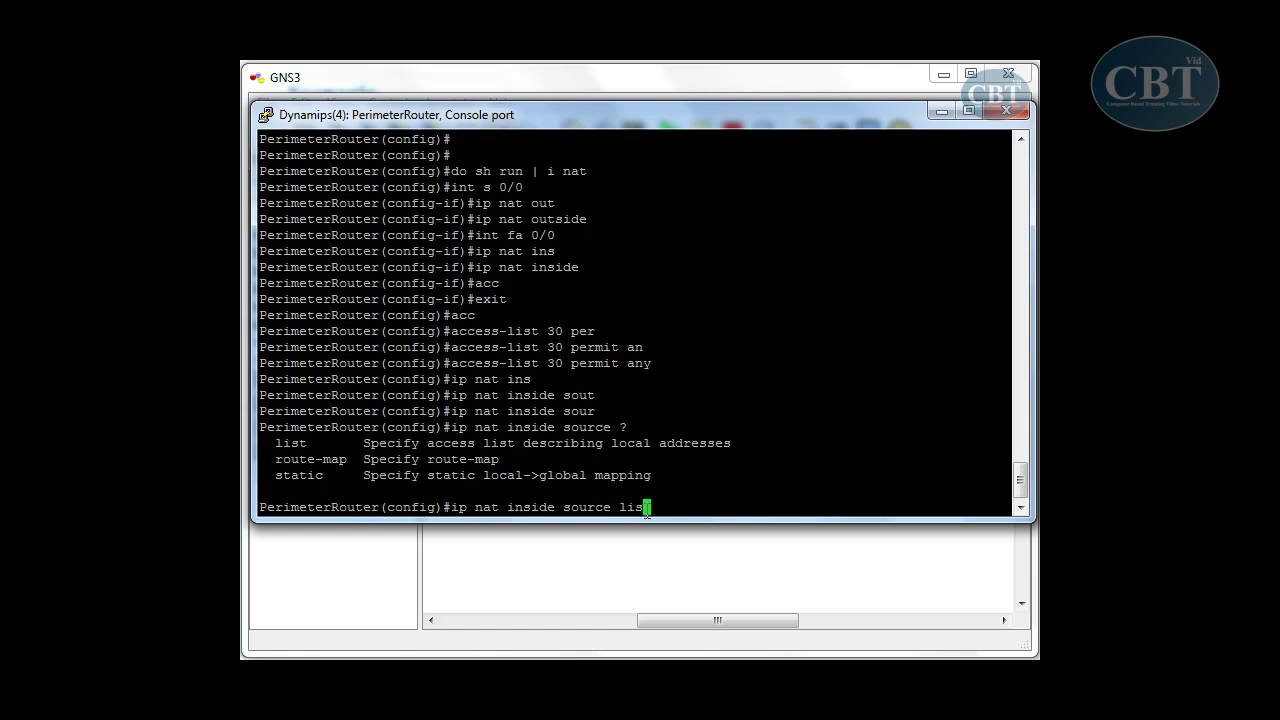
pyautogui.press('Tab')
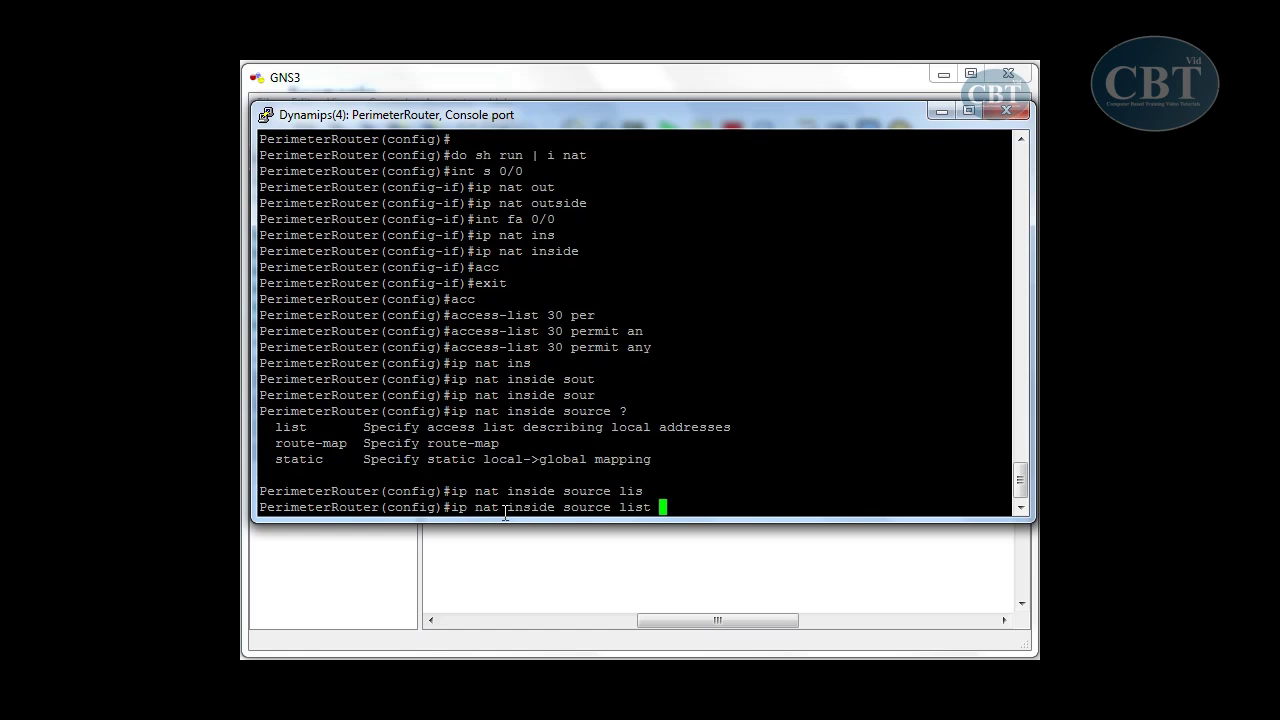
pyautogui.moveTo(506, 510); pyautogui.dragTo(609, 508)
pyautogui.click(668, 508)
pyautogui.write('30 ?')
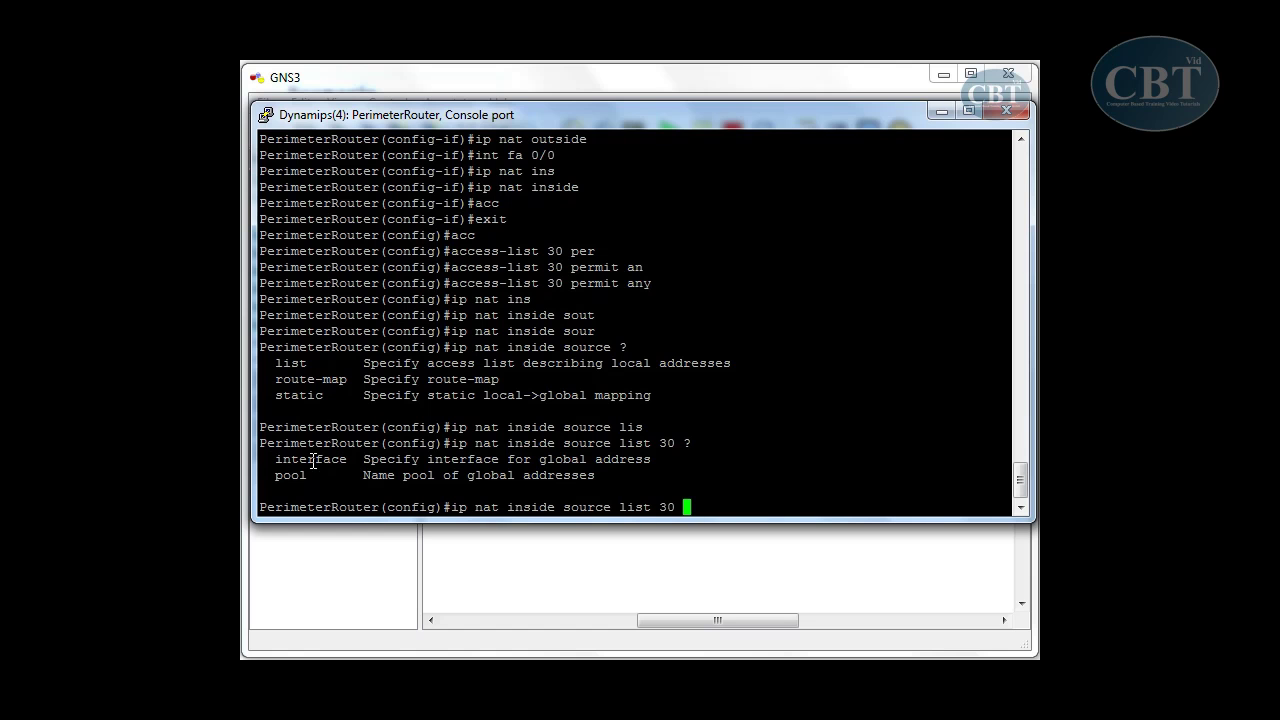
# Add "interface serial 0/0" to the NAT command after checking the outside link in the topology, and query the remaining options
pyautogui.moveTo(268, 458); pyautogui.dragTo(346, 458)
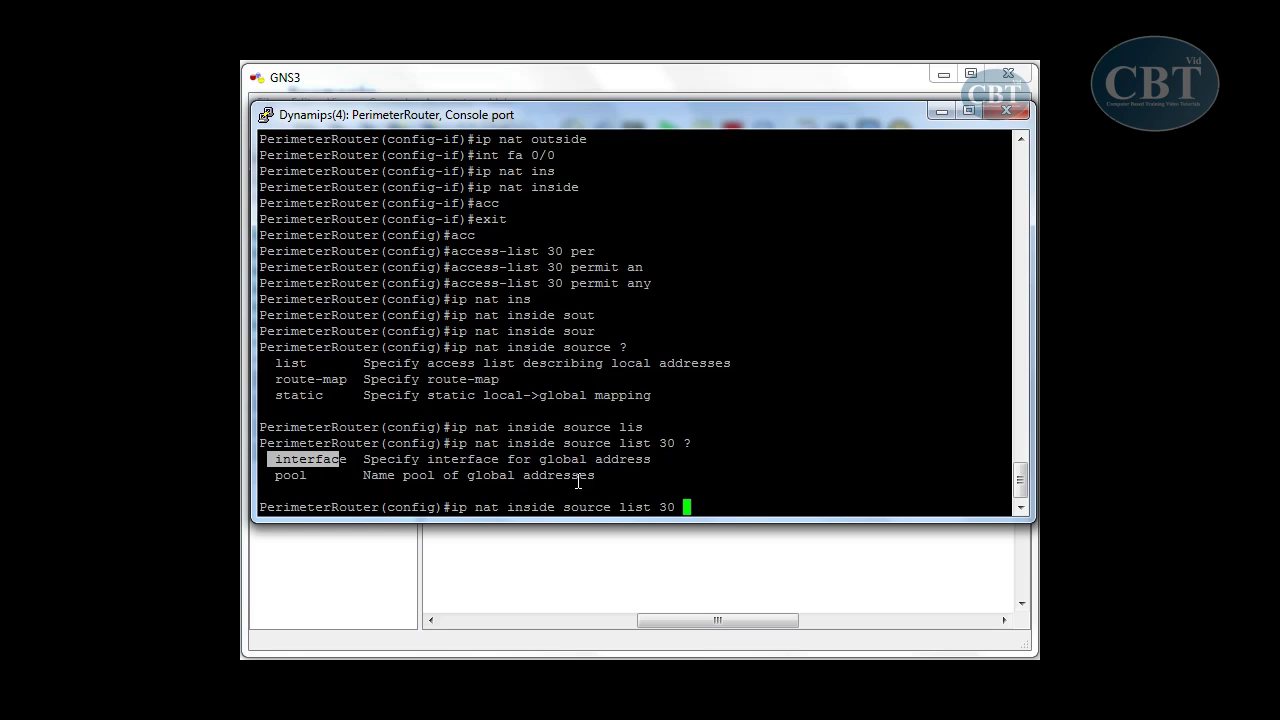
pyautogui.click(707, 505)
pyautogui.write('in')
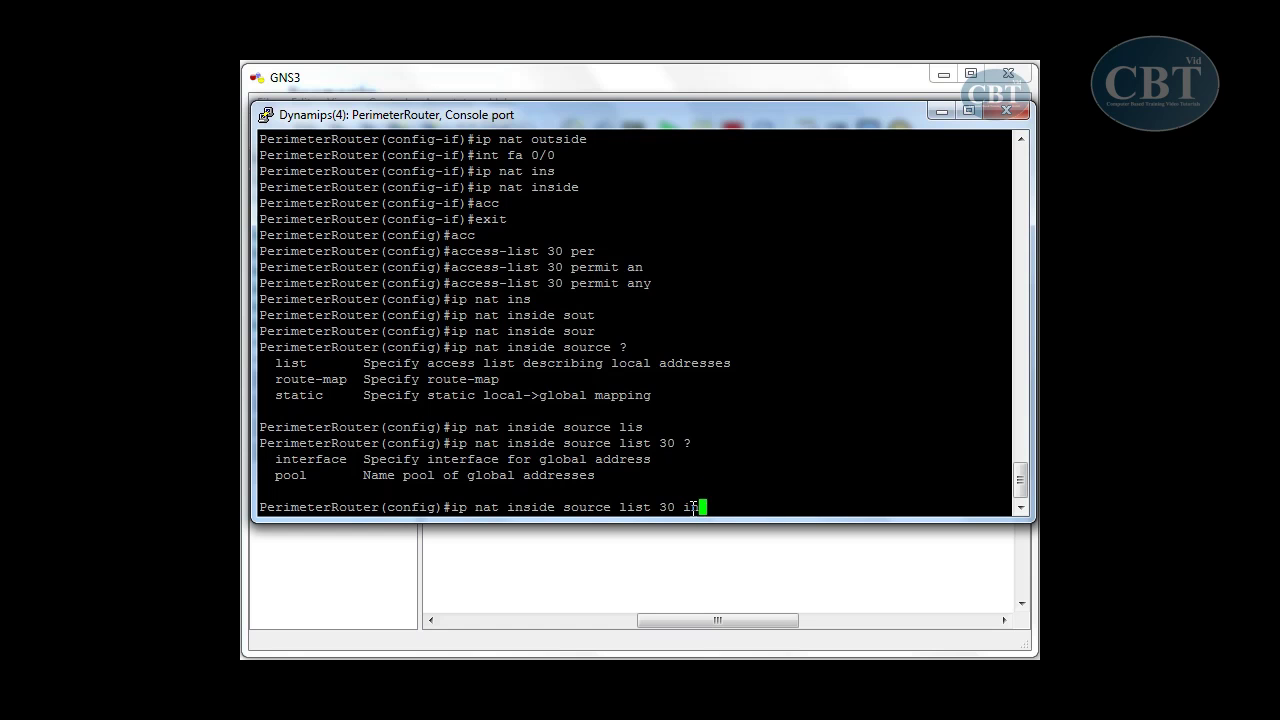
pyautogui.press('Tab')
pyautogui.moveTo(695, 114); pyautogui.dragTo(1203, 257)
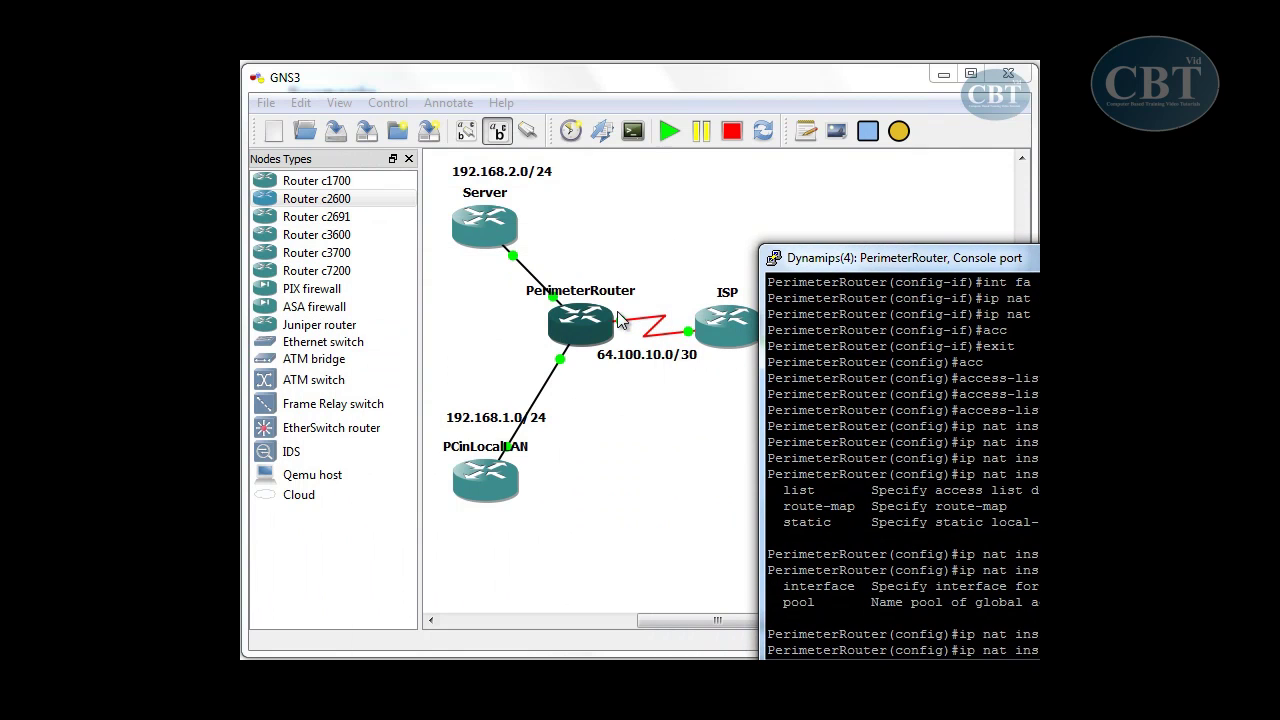
pyautogui.moveTo(1210, 257); pyautogui.dragTo(709, 169)
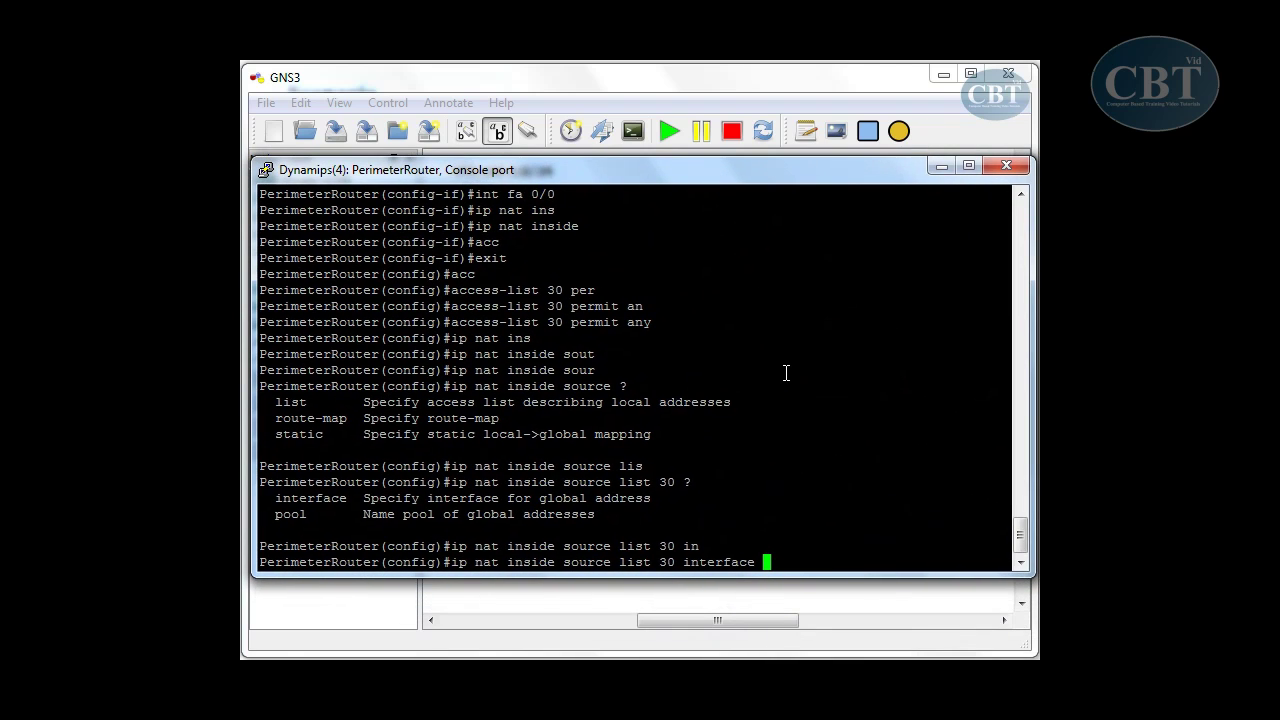
pyautogui.write('ser')
pyautogui.press('Tab')
pyautogui.write('0/0 ?')
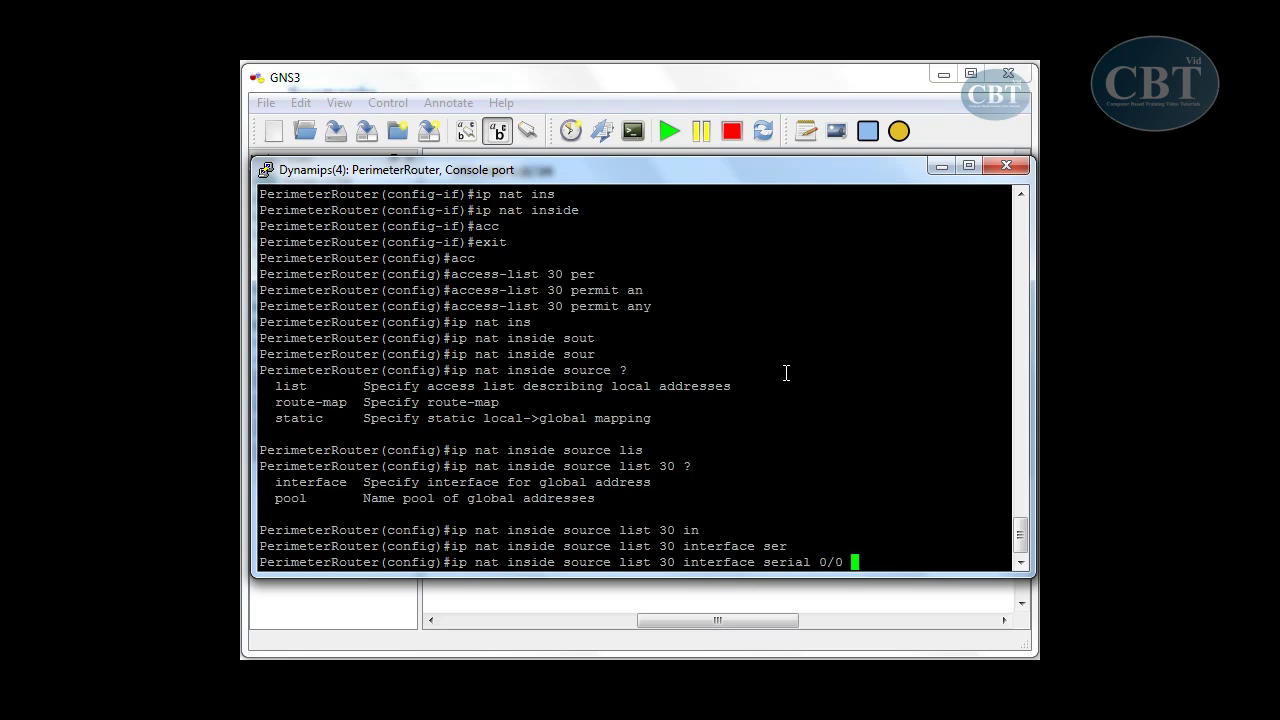
# Complete the NAT command on PerimeterRouter with the overload option and execute it
pyautogui.write('over')
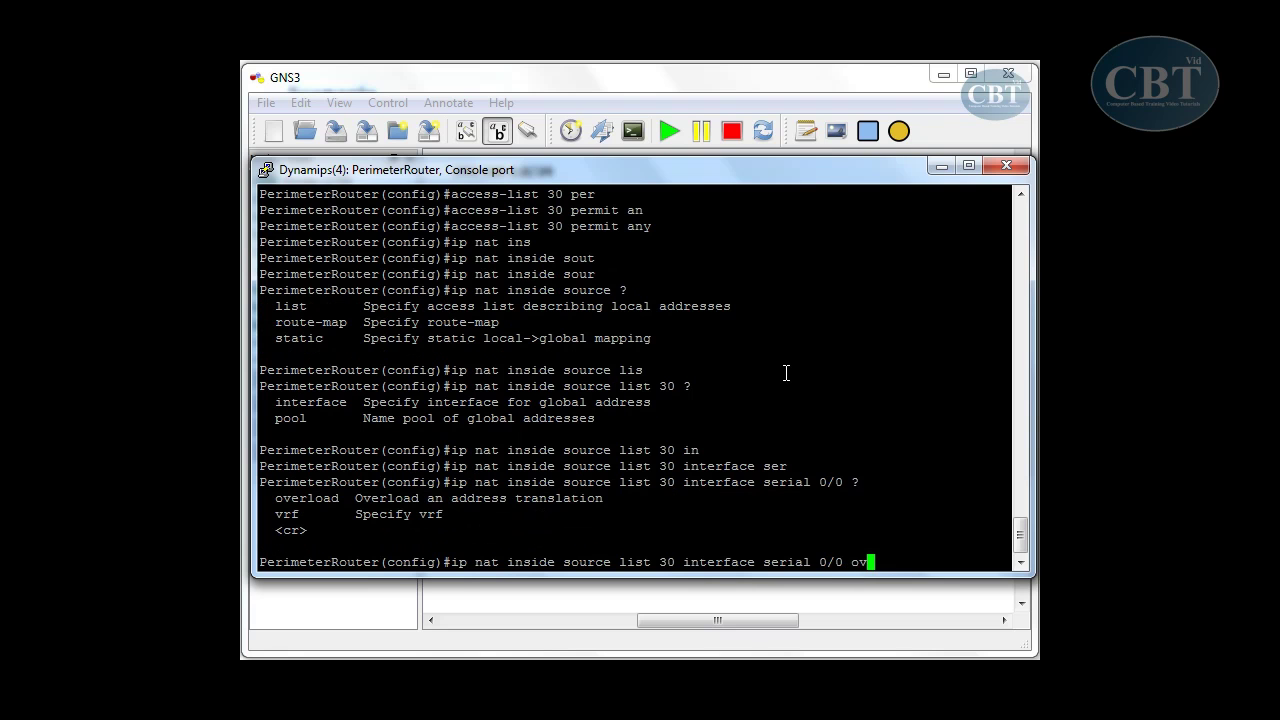
pyautogui.press('Tab')
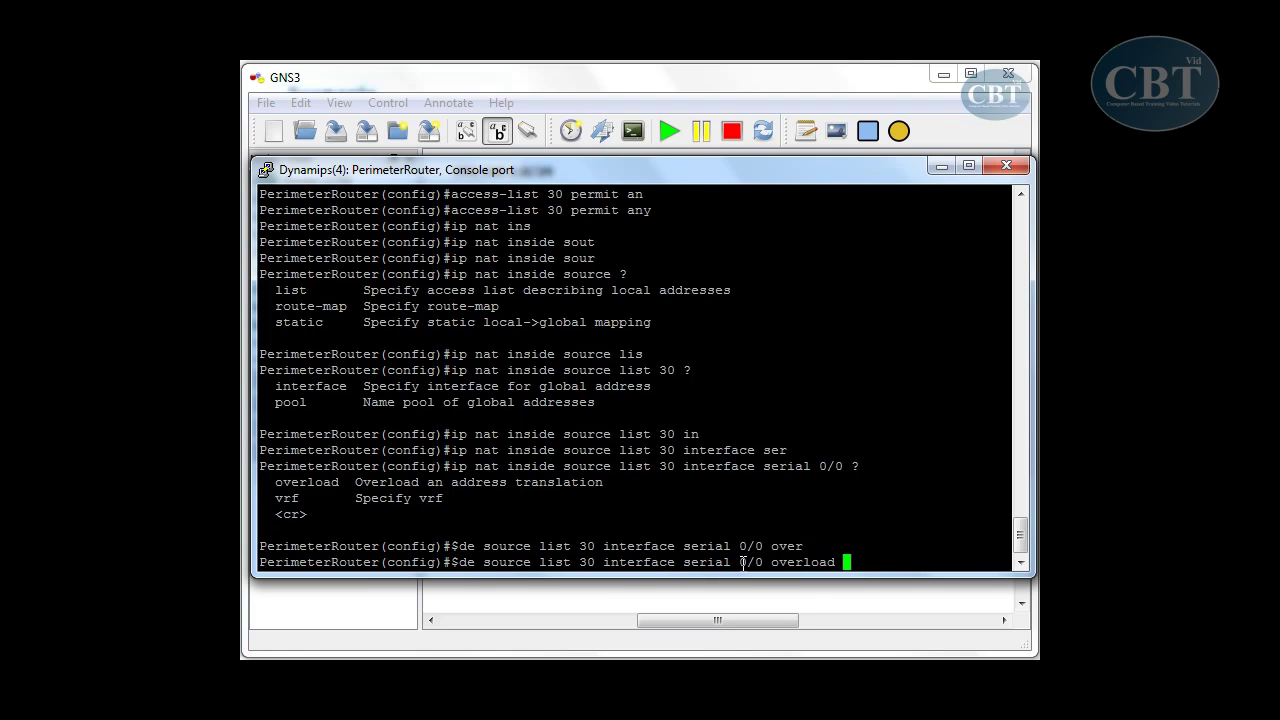
pyautogui.press('Return')
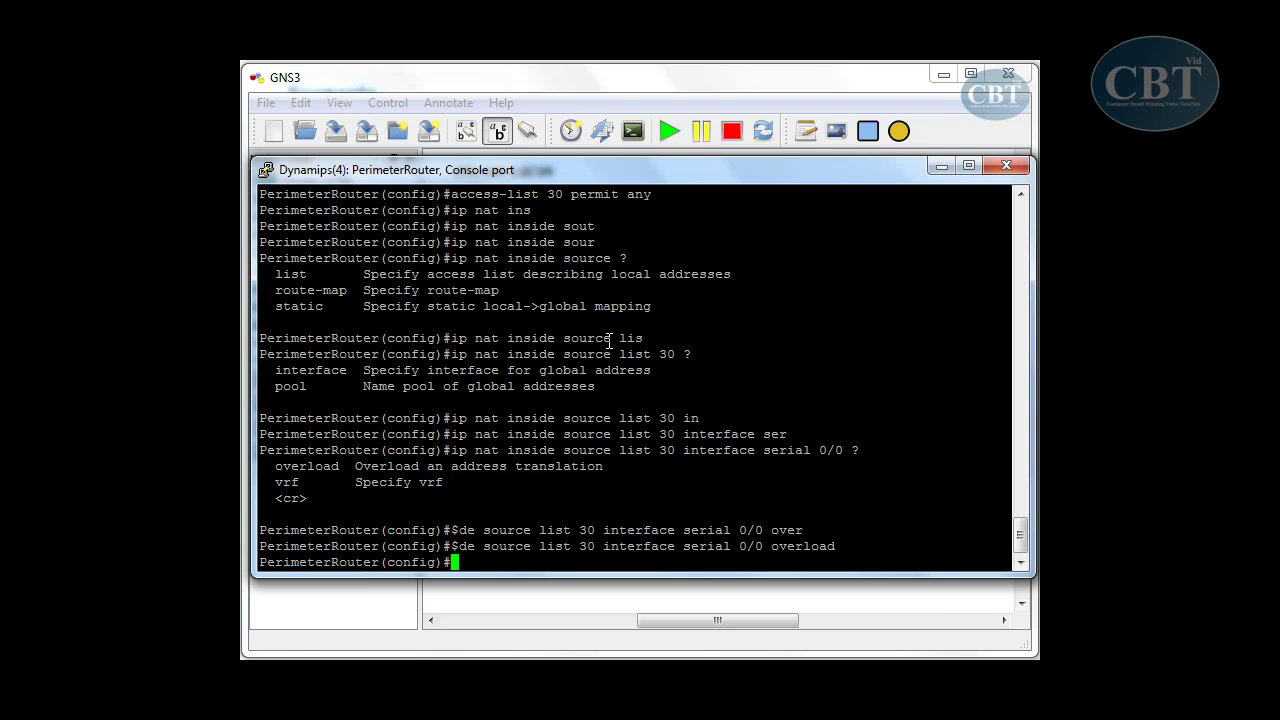
# Review the path to the Internet router in the topology and ping 200.100.10.2 from the PCinLocalLAN console
pyautogui.click(941, 167)
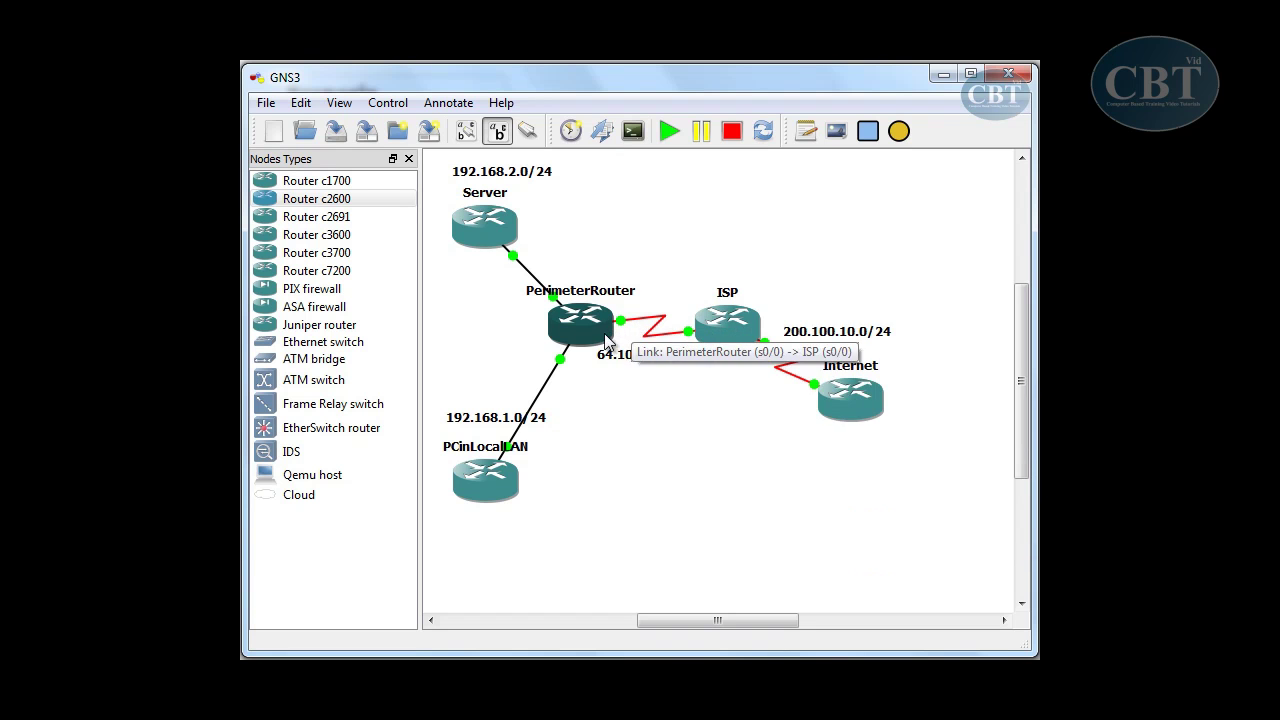
pyautogui.moveTo(605, 329)
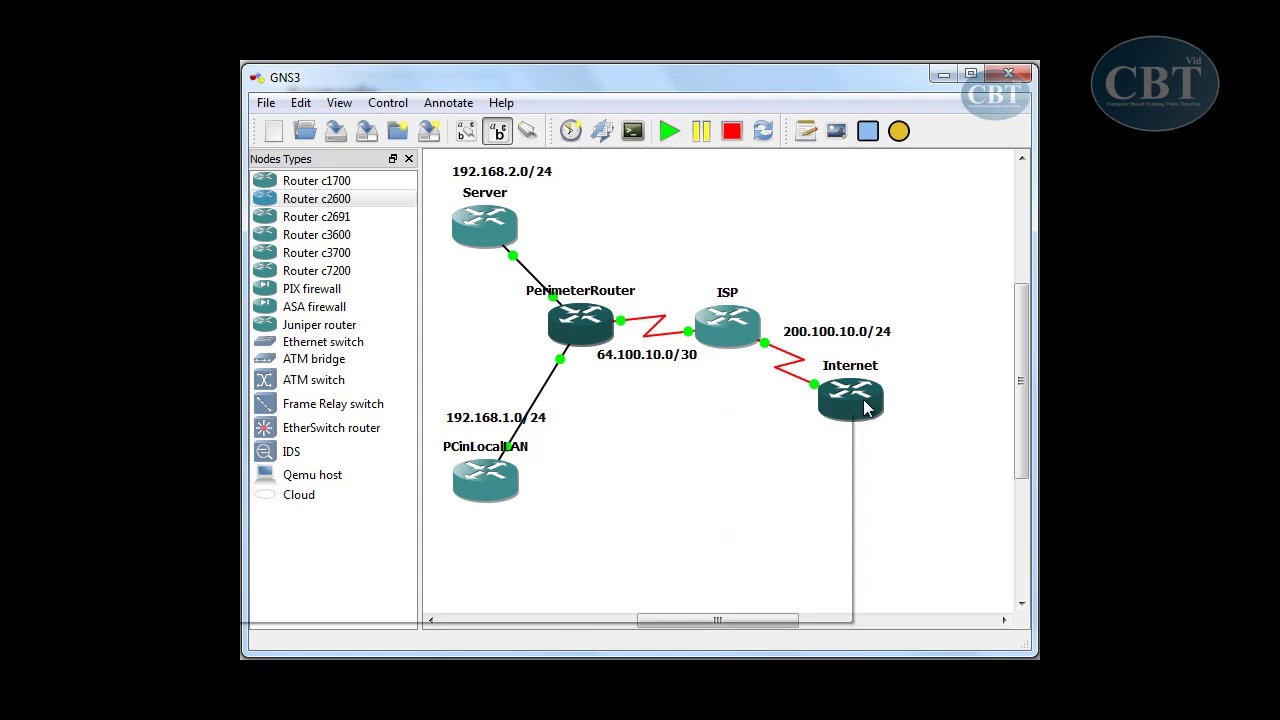
pyautogui.moveTo(857, 401)
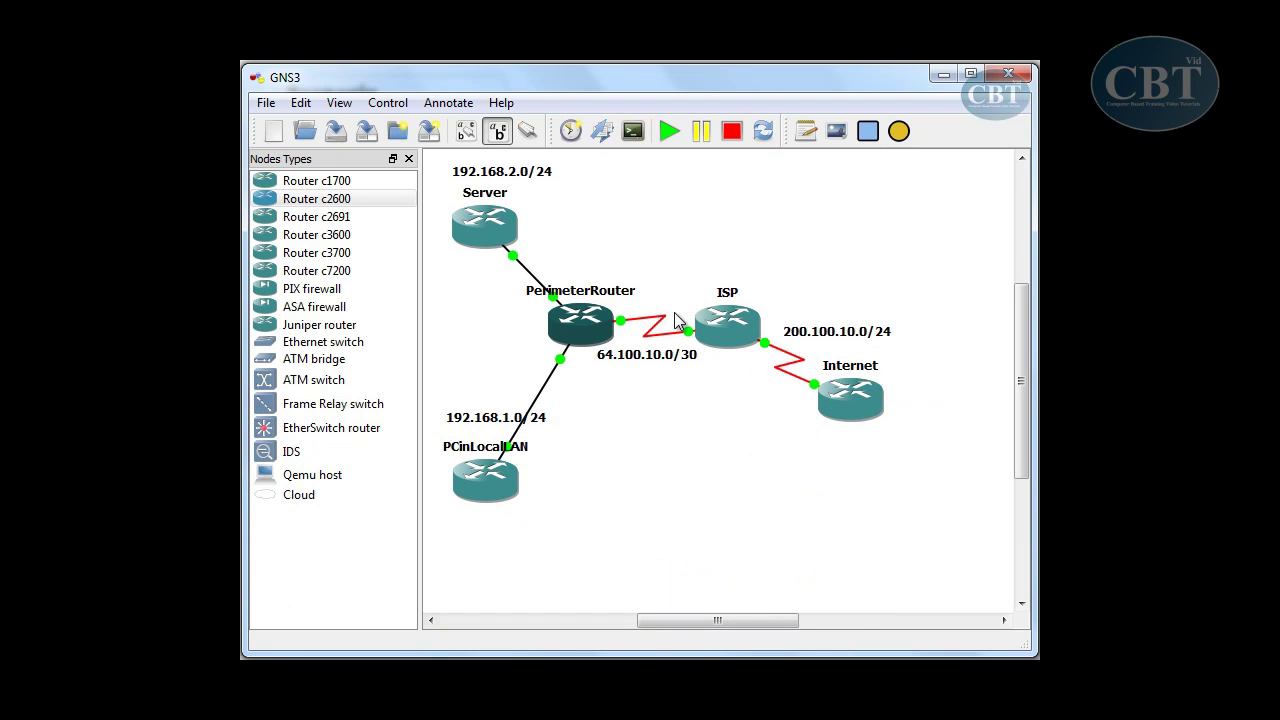
pyautogui.moveTo(627, 332); pyautogui.dragTo(602, 306)
pyautogui.hotkey('alt', 'Tab')
pyautogui.write('ping 2000.')
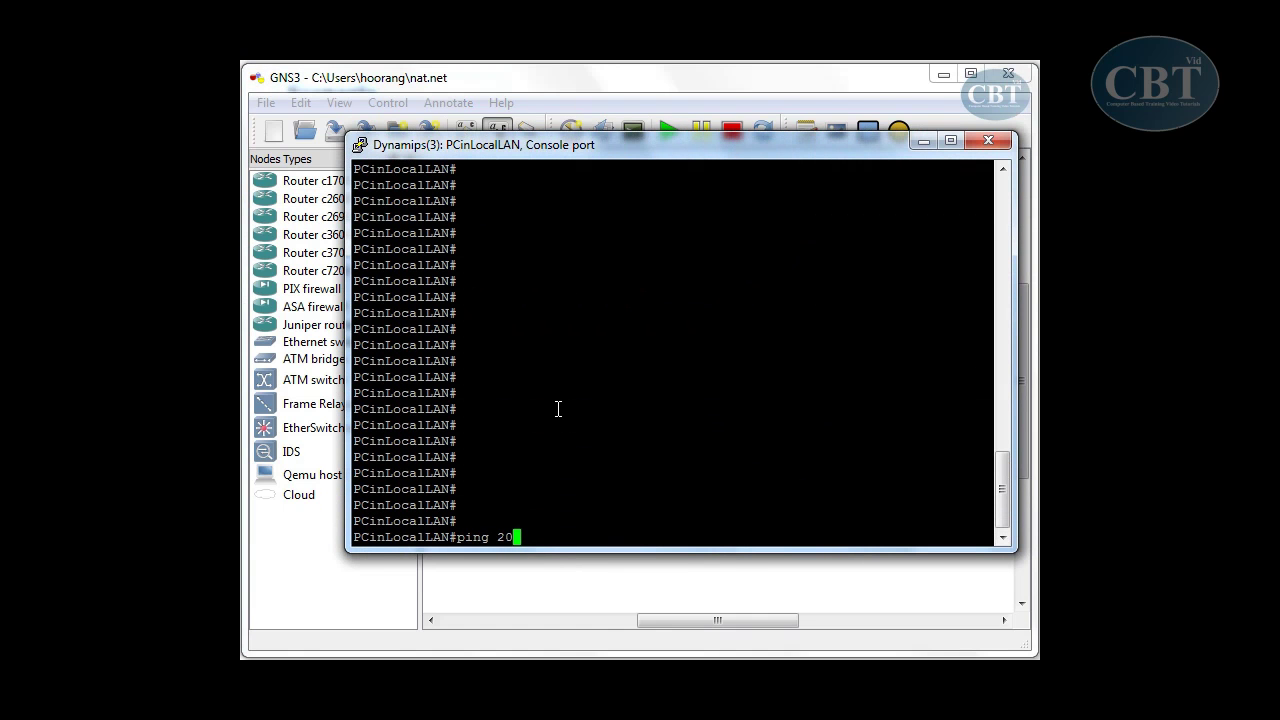
pyautogui.press('BackSpace')
pyautogui.press('BackSpace')
pyautogui.write('.100.10.2')
pyautogui.press('Return')
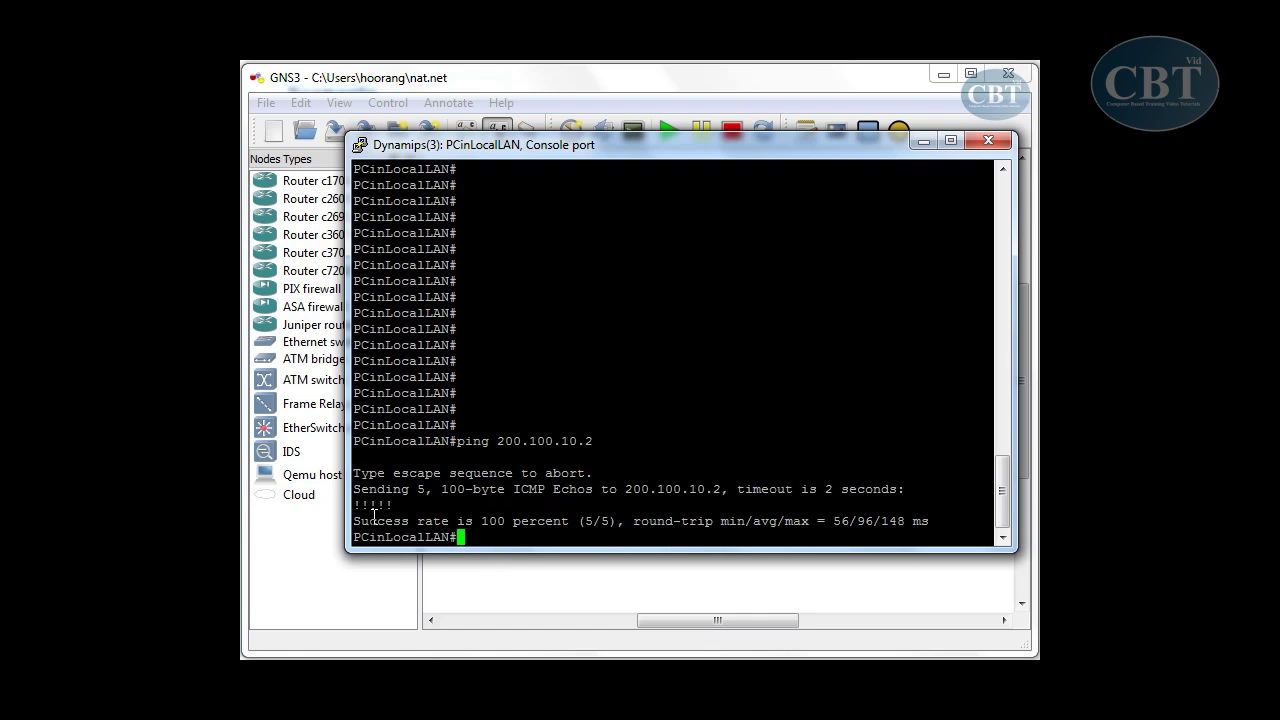
# Put the PCinLocalLAN console away and inspect the ISP link and PerimeterRouter's interface details in the topology
pyautogui.moveTo(824, 146); pyautogui.dragTo(810, 147)
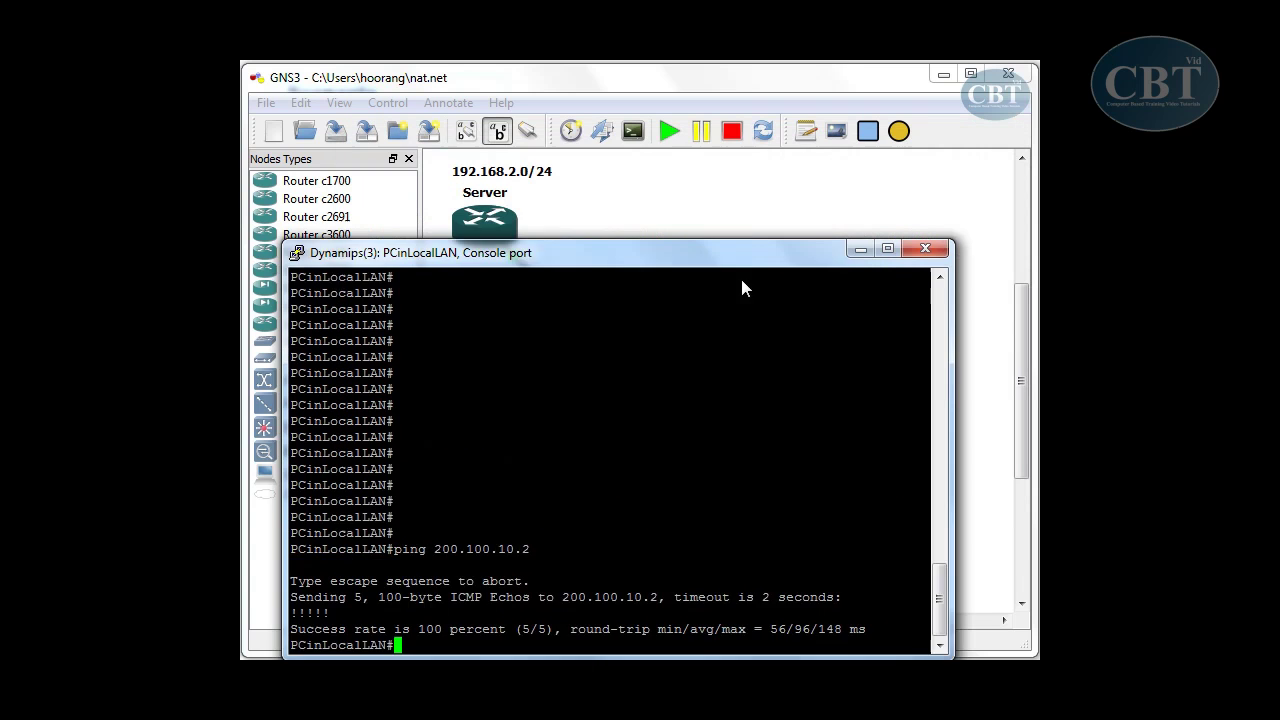
pyautogui.click(905, 142)
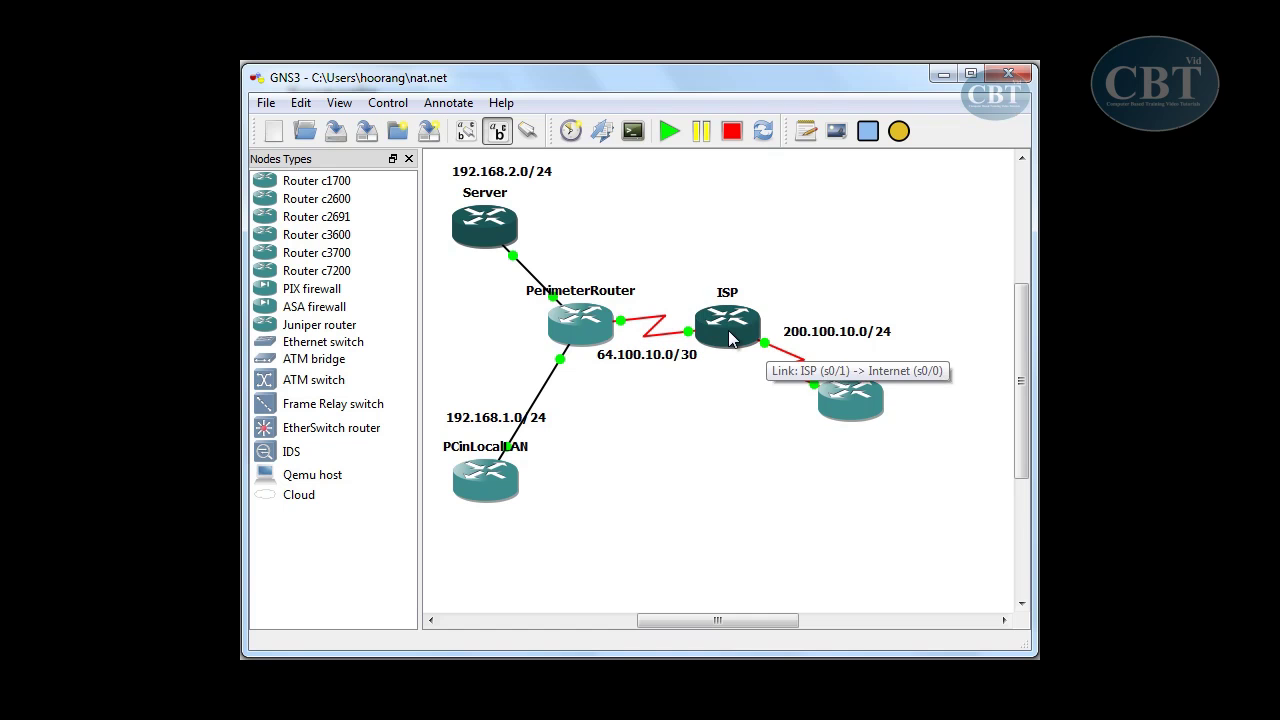
pyautogui.moveTo(728, 343)
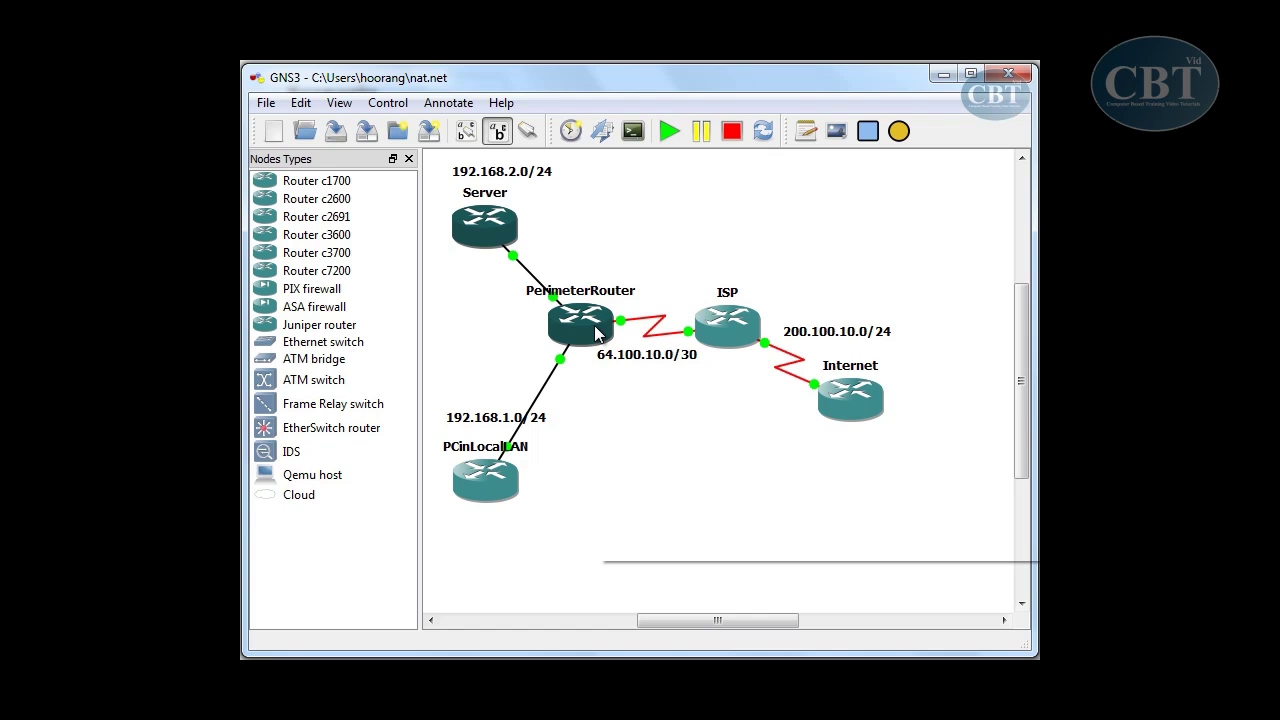
pyautogui.moveTo(600, 334)
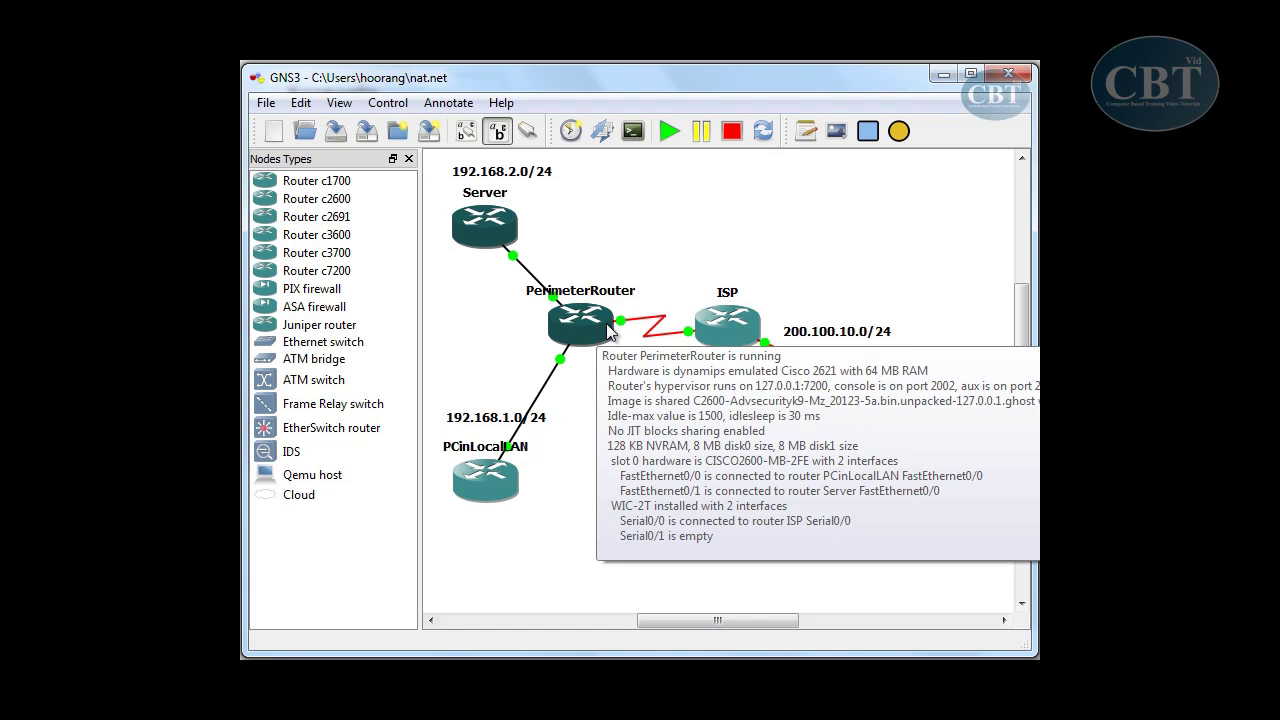